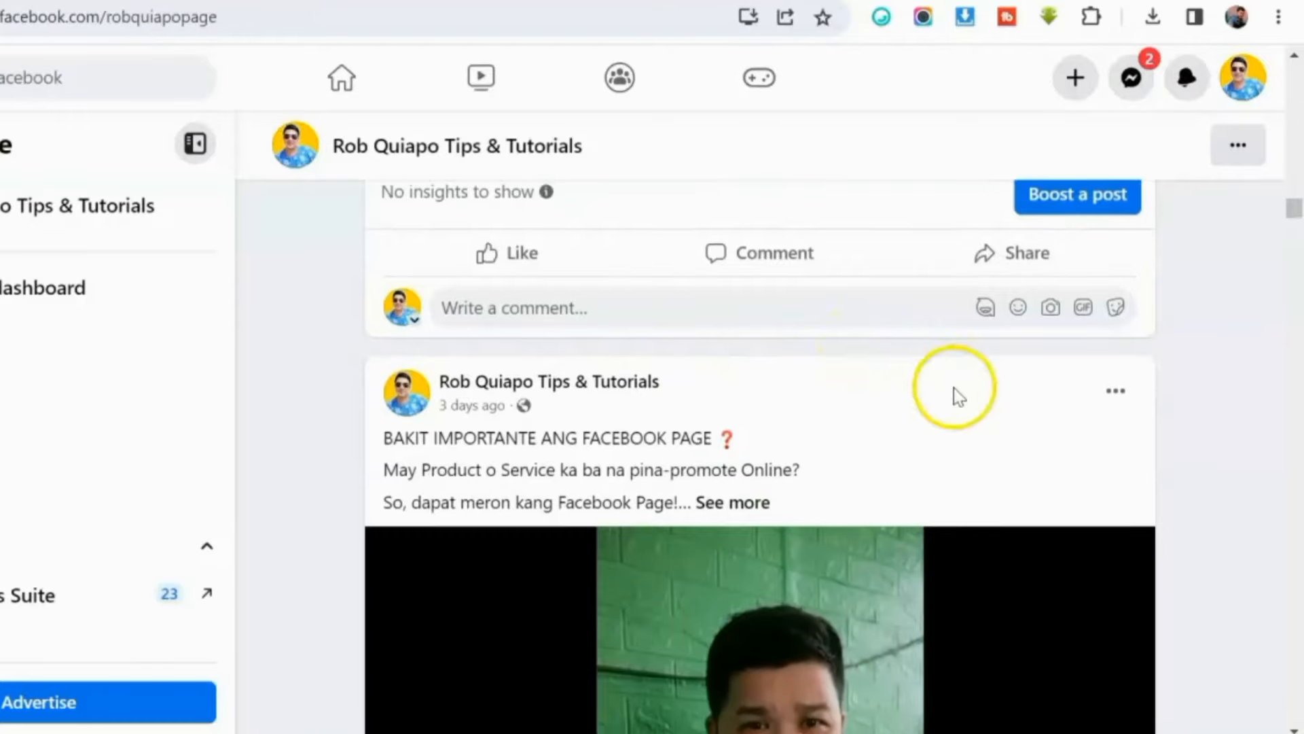
scroll(954, 394, "down", 1)
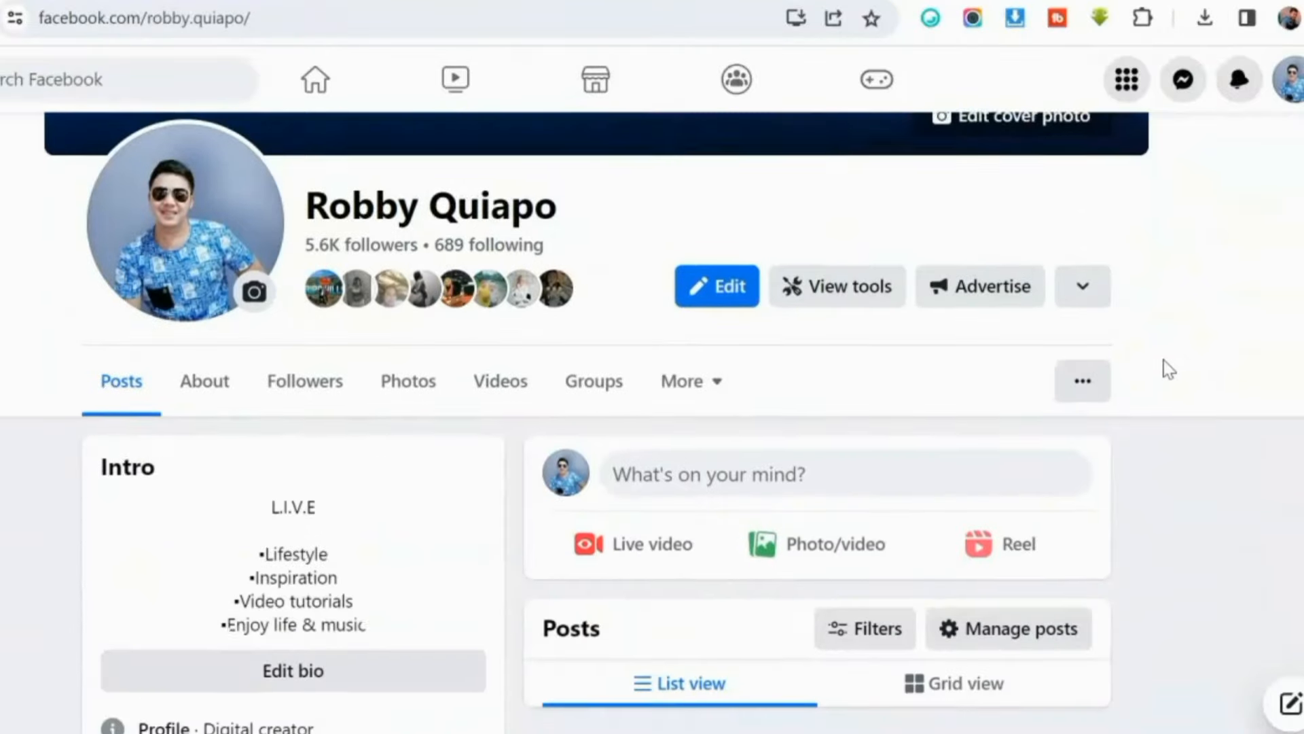
scroll(1164, 366, "down", 5)
scroll(1163, 367, "down", 3)
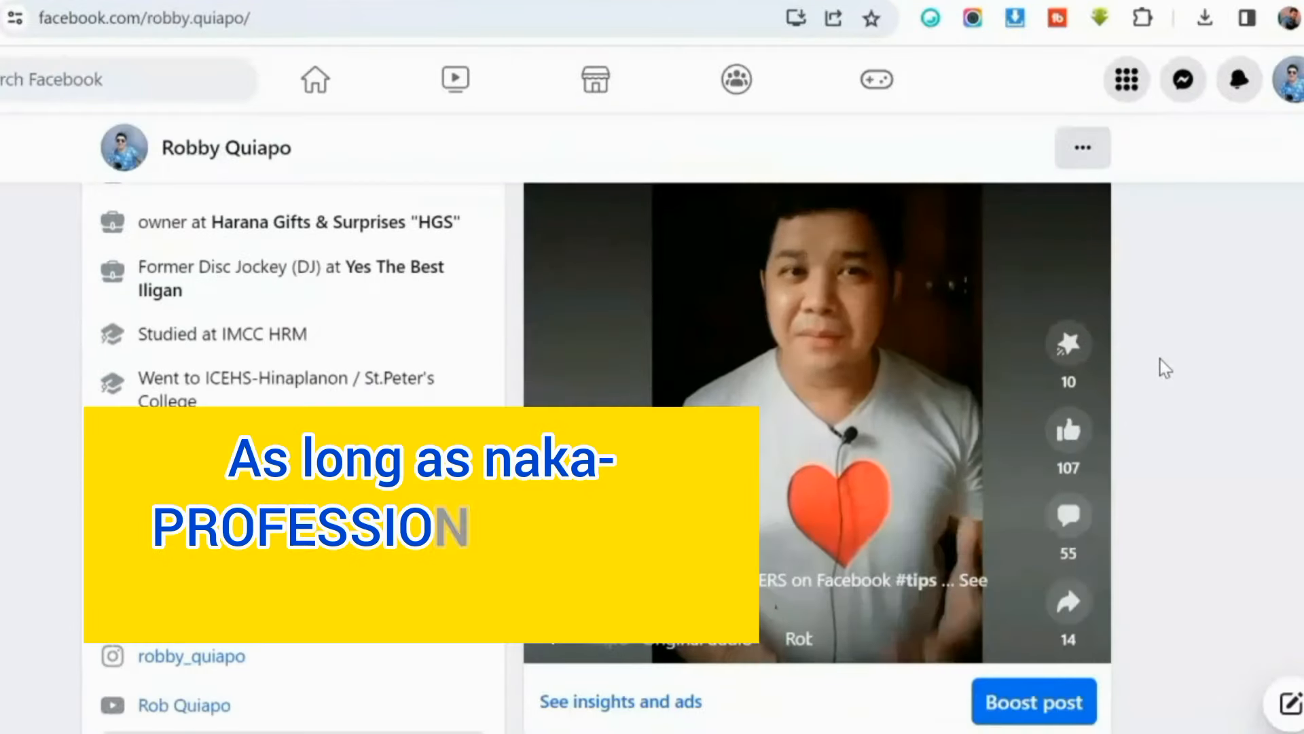
scroll(1162, 367, "down", 2)
left_click(974, 679)
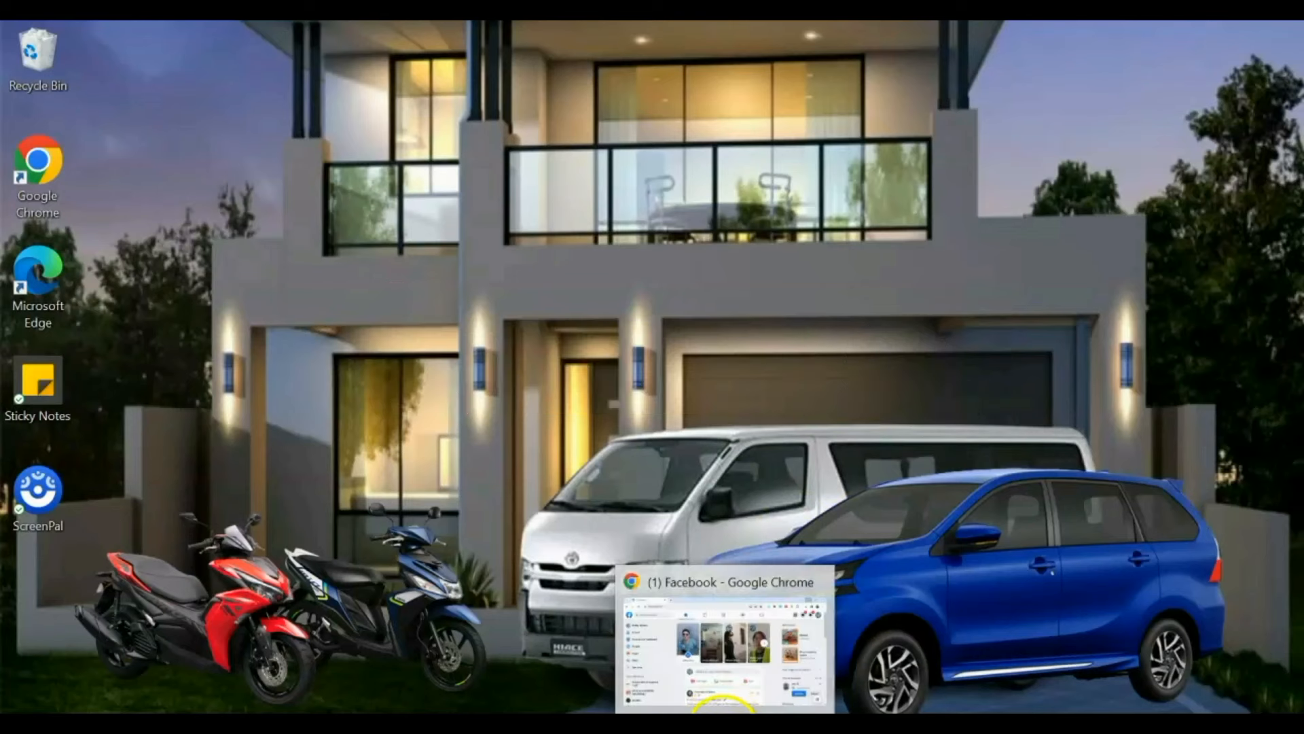
- In the Facebook window in Chrome, switch to the ShirtBiz profile and open its page
left_click(724, 706)
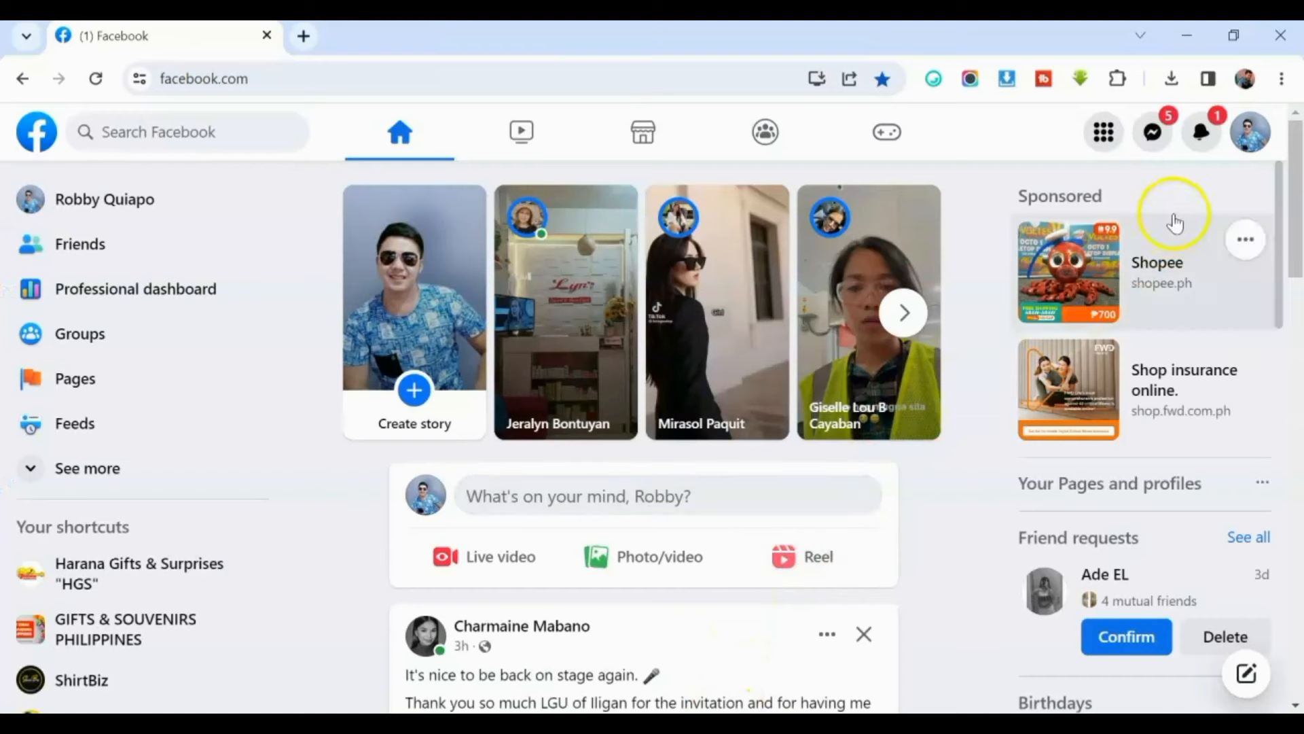
left_click(1248, 154)
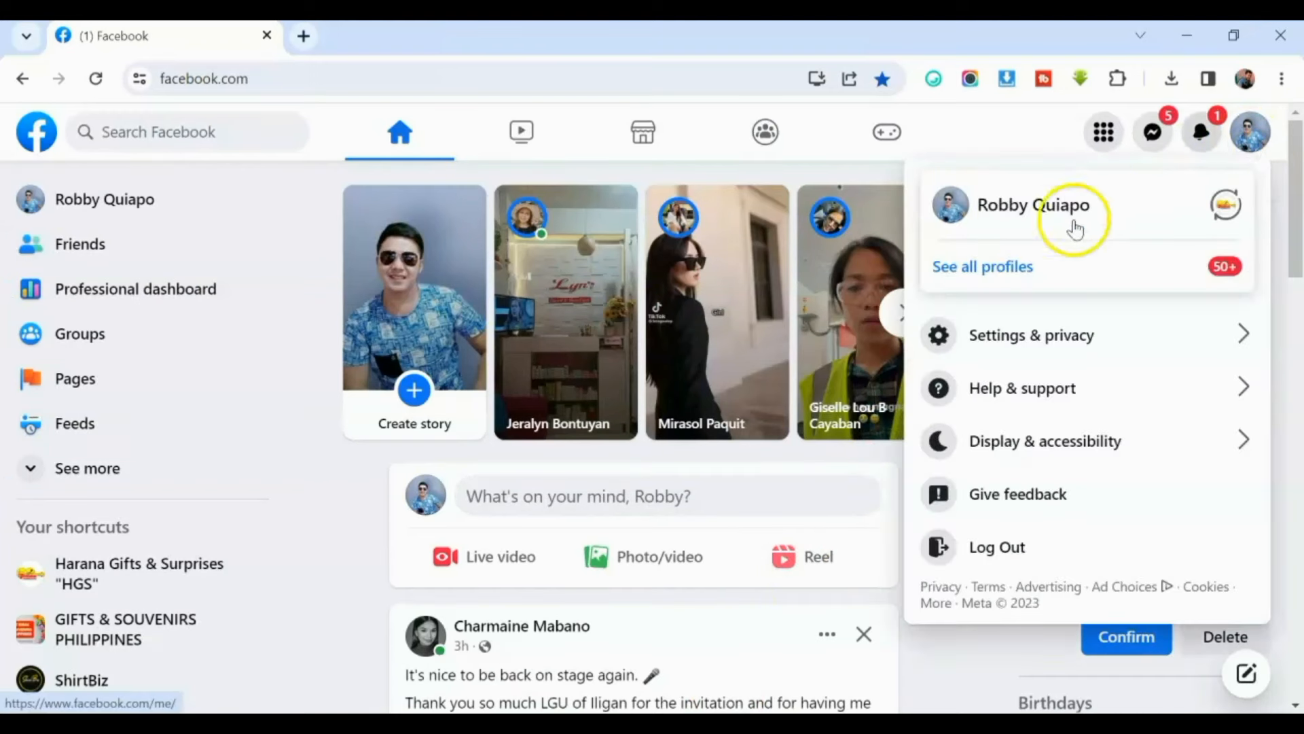
left_click(1029, 258)
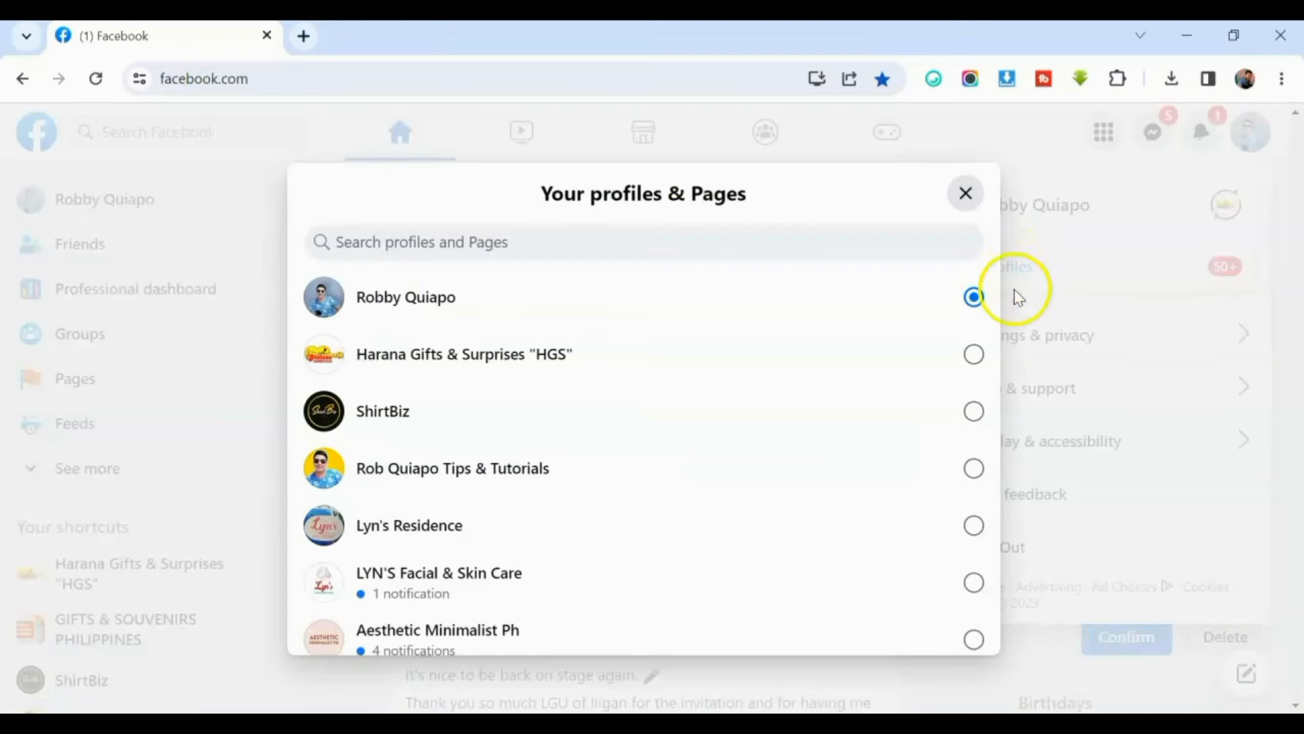
left_click(972, 417)
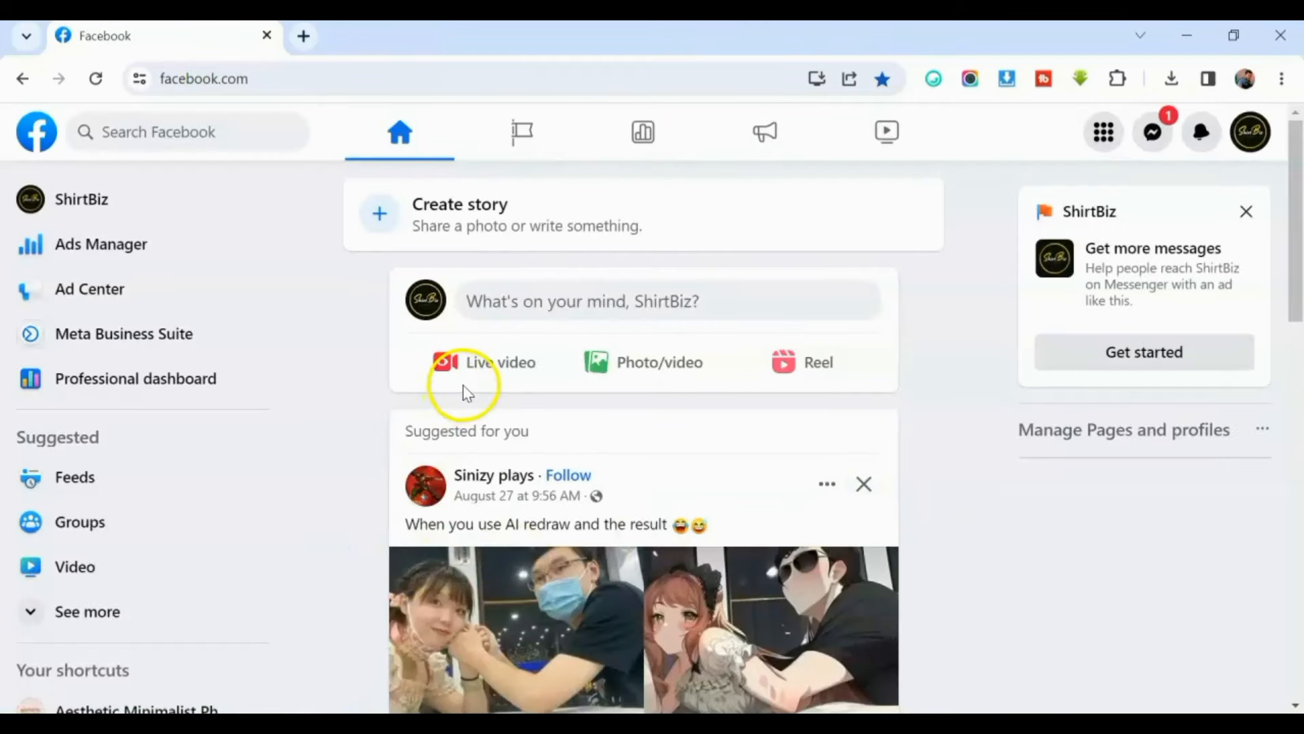
left_click(25, 201)
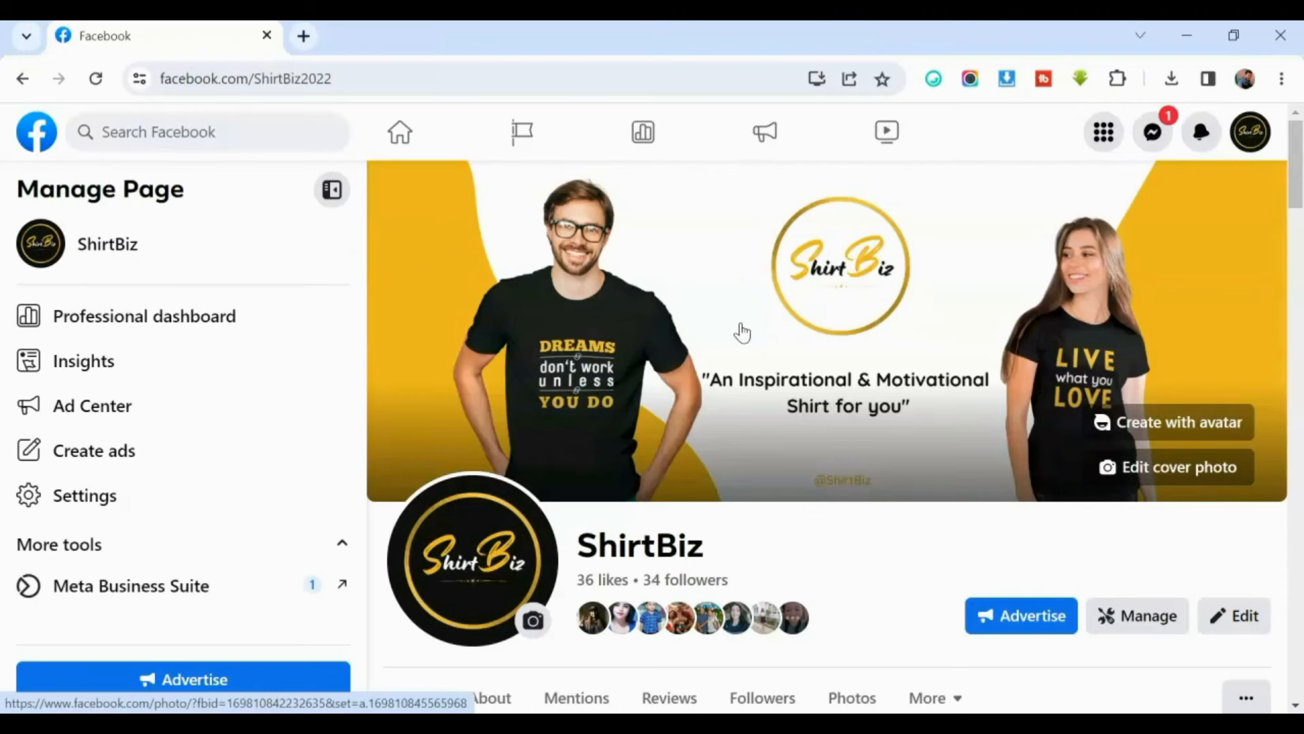
- Find the "Live what you Love" T-shirt post on the ShirtBiz page and start boosting it
scroll(742, 333, "down", 15)
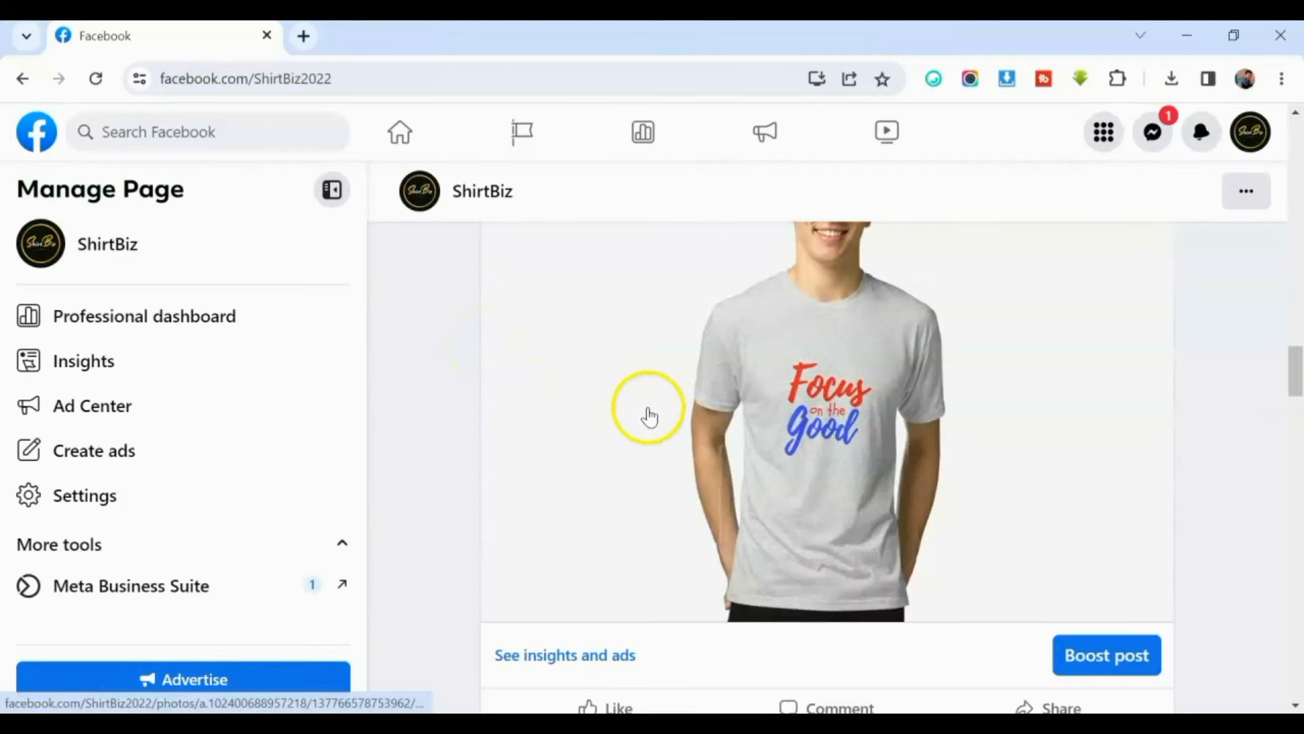
scroll(655, 431, "down", 3)
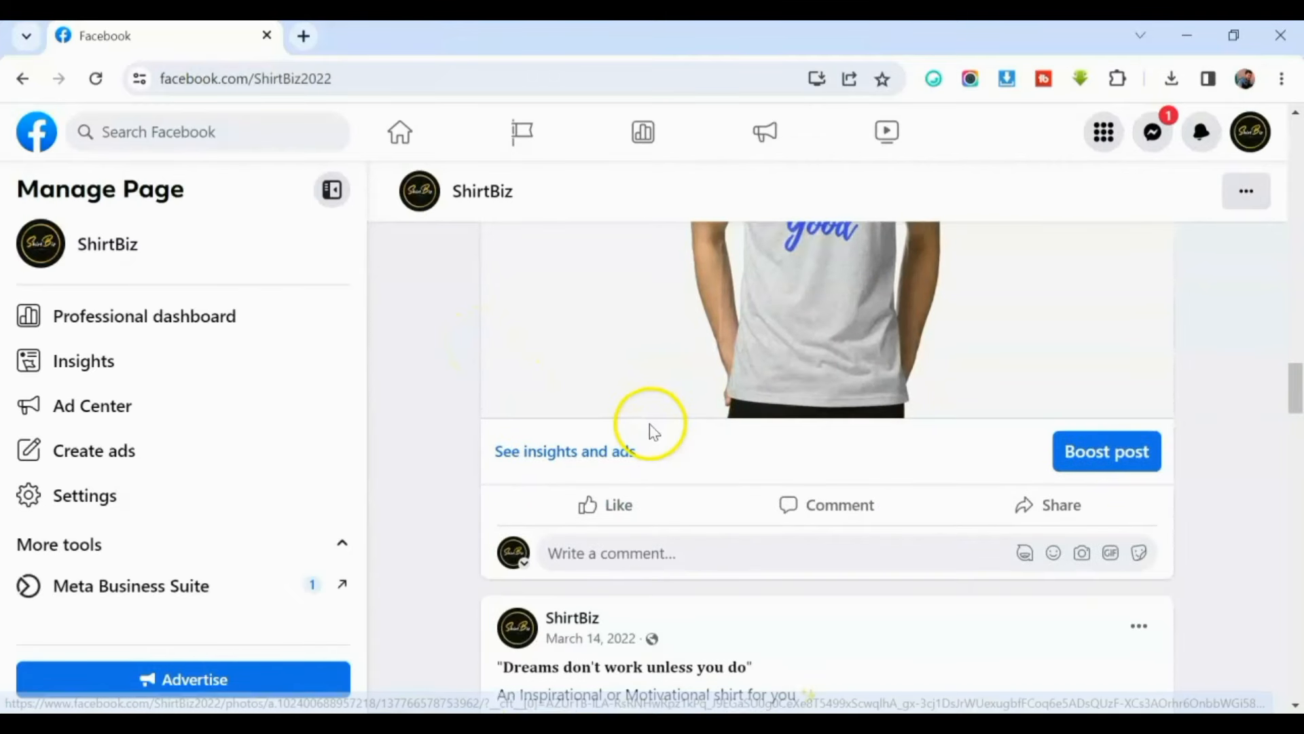
scroll(655, 430, "down", 3)
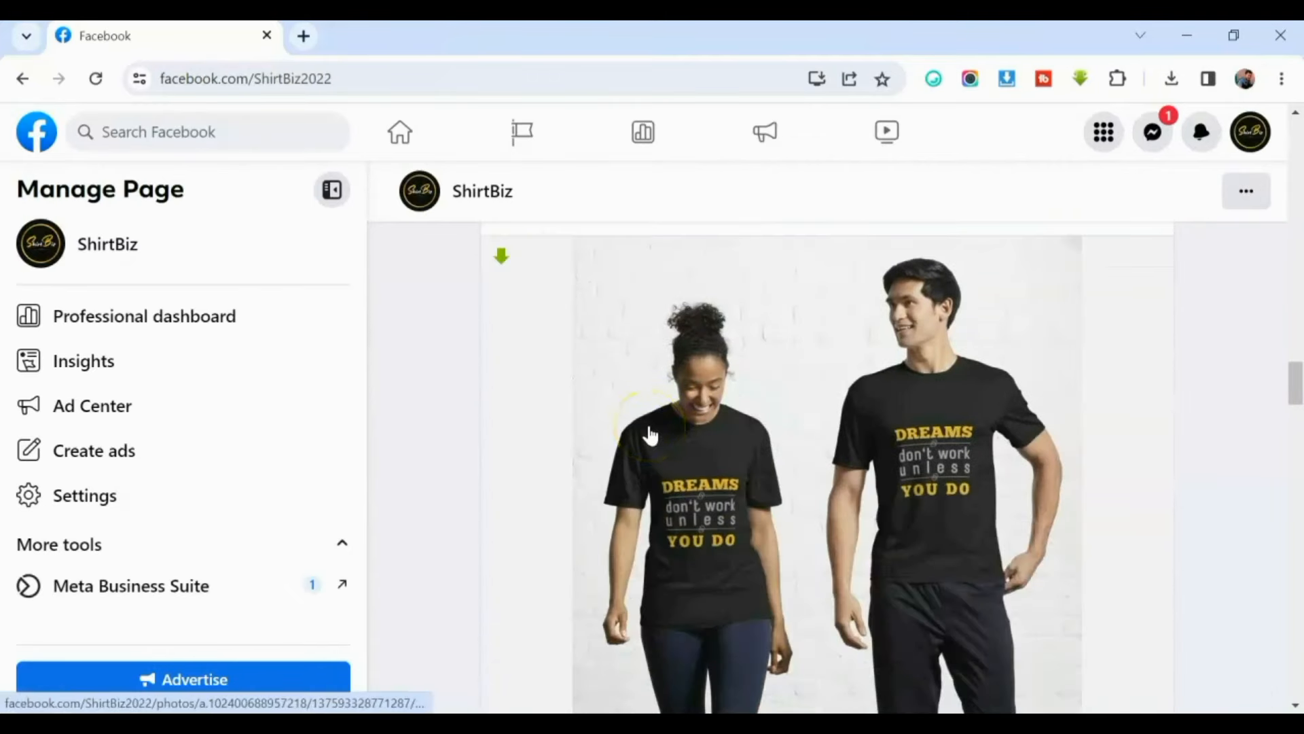
scroll(734, 407, "down", 10)
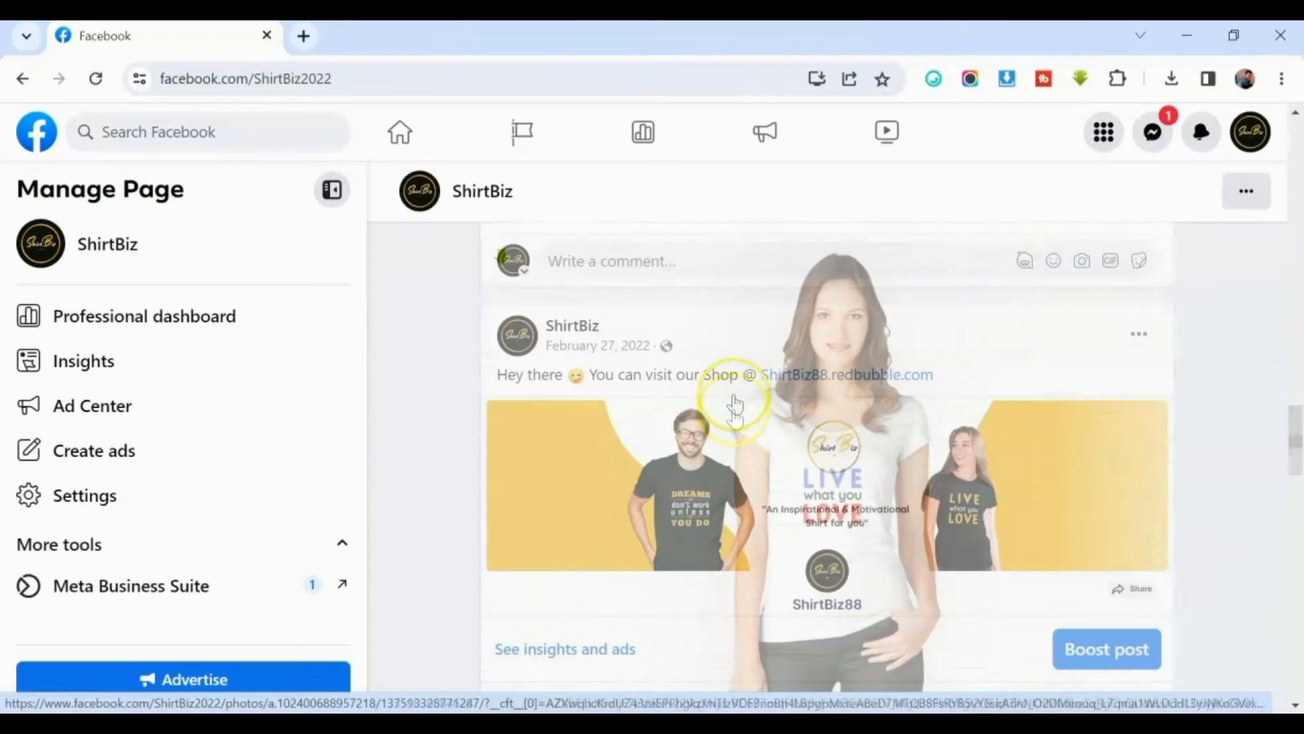
scroll(730, 416, "down", 1)
scroll(743, 417, "up", 3)
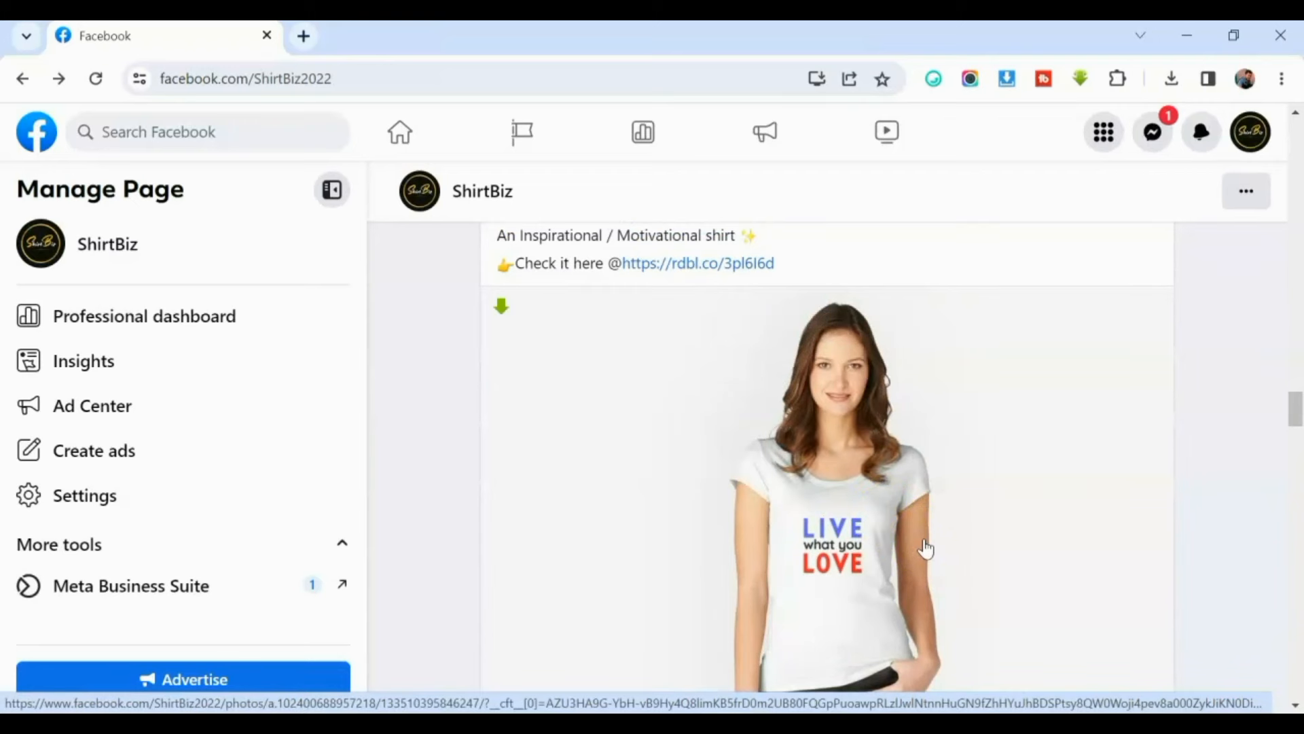
scroll(927, 548, "down", 3)
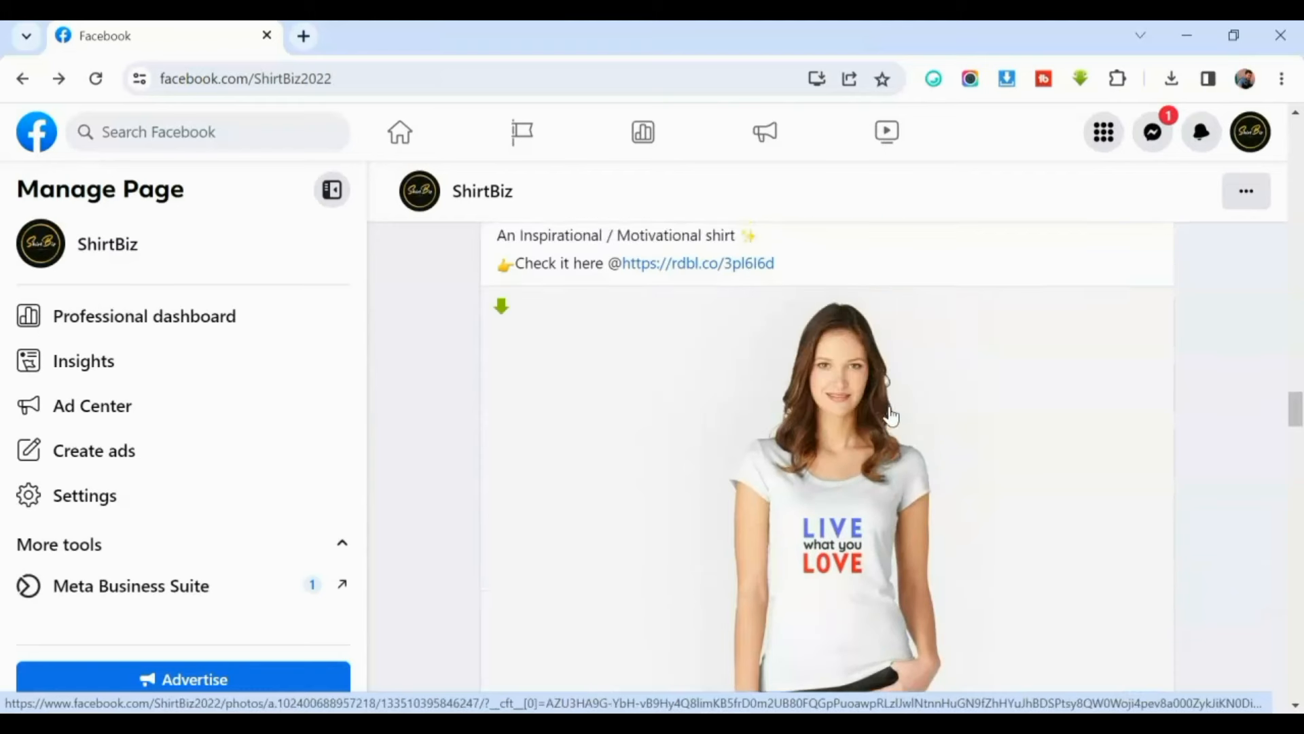
scroll(1041, 548, "down", 5)
left_click(1085, 632)
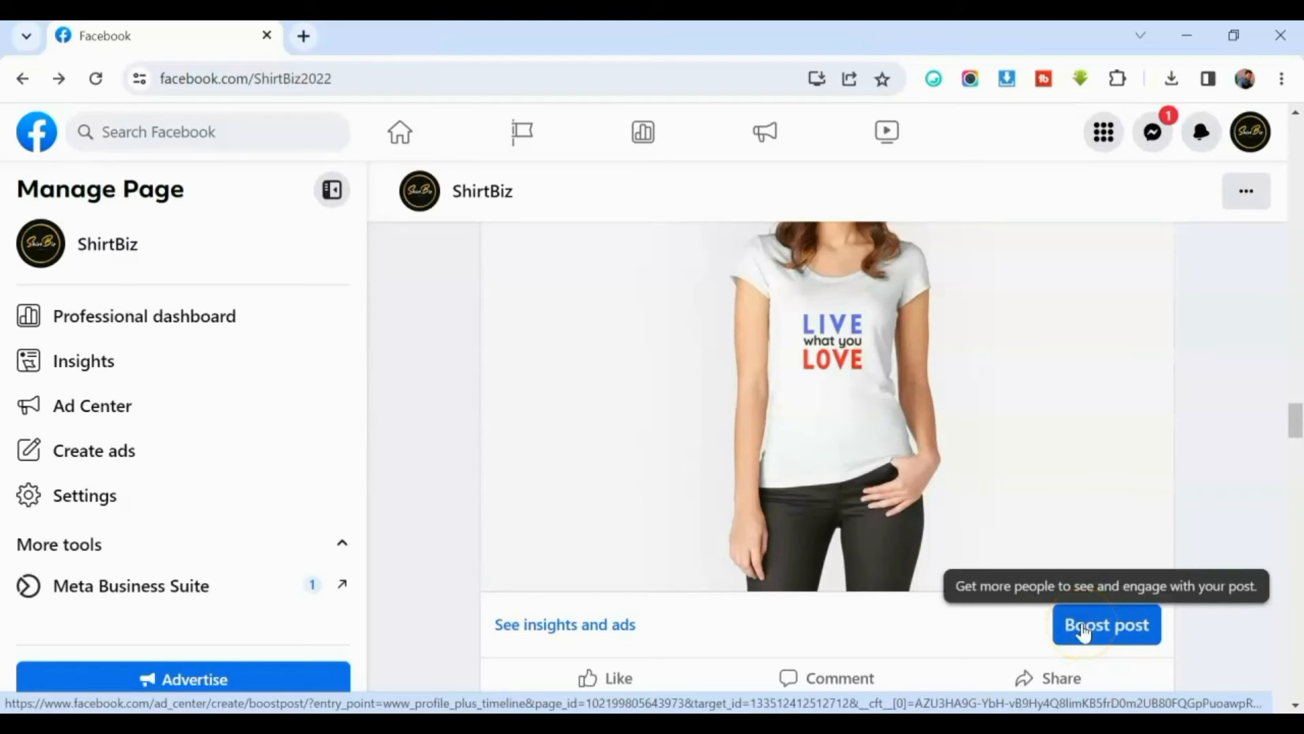
left_click(1085, 632)
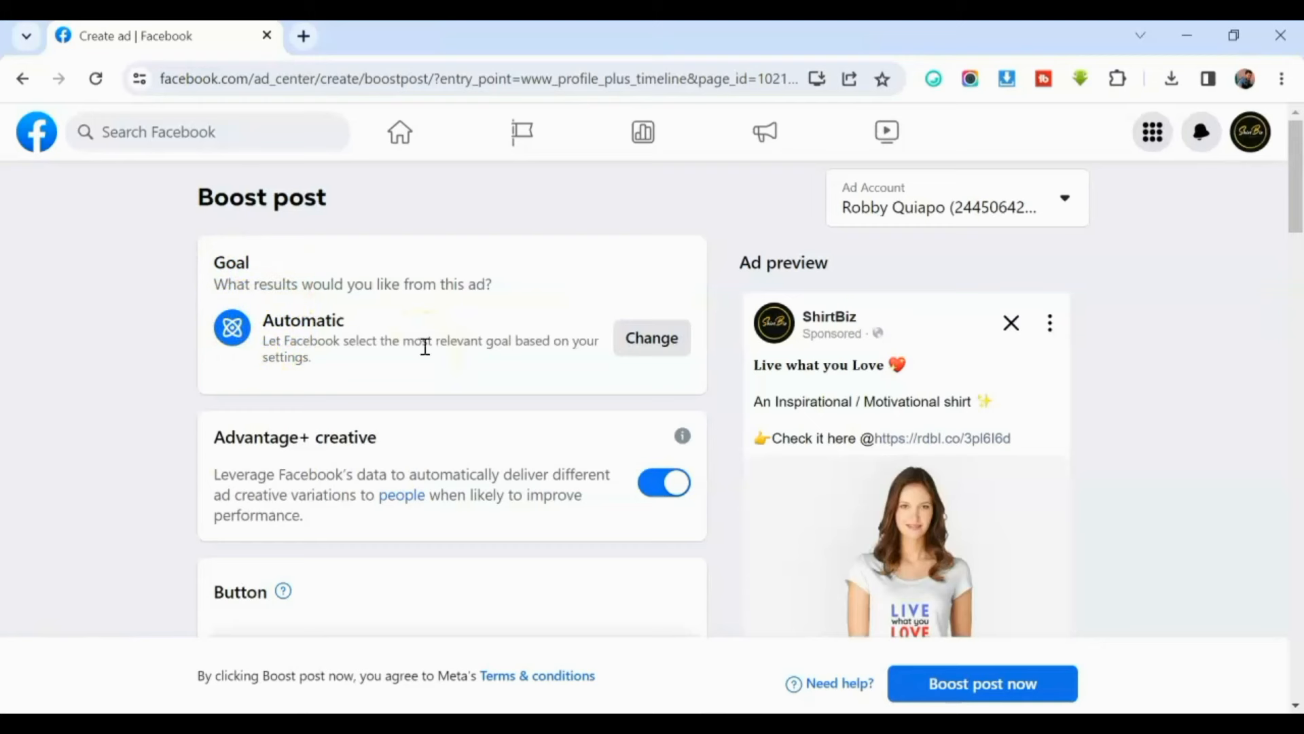
- Change the ad goal to Get more engagement and save it
left_click(652, 350)
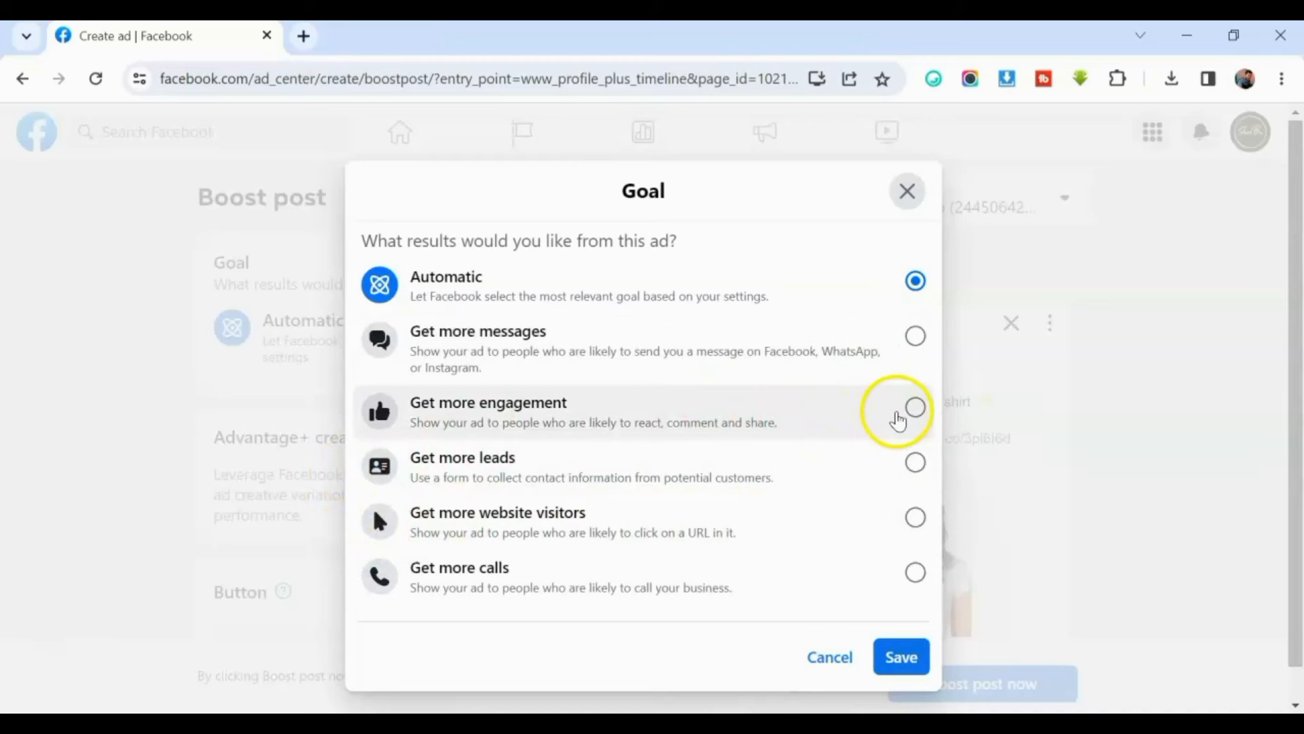
left_click(912, 411)
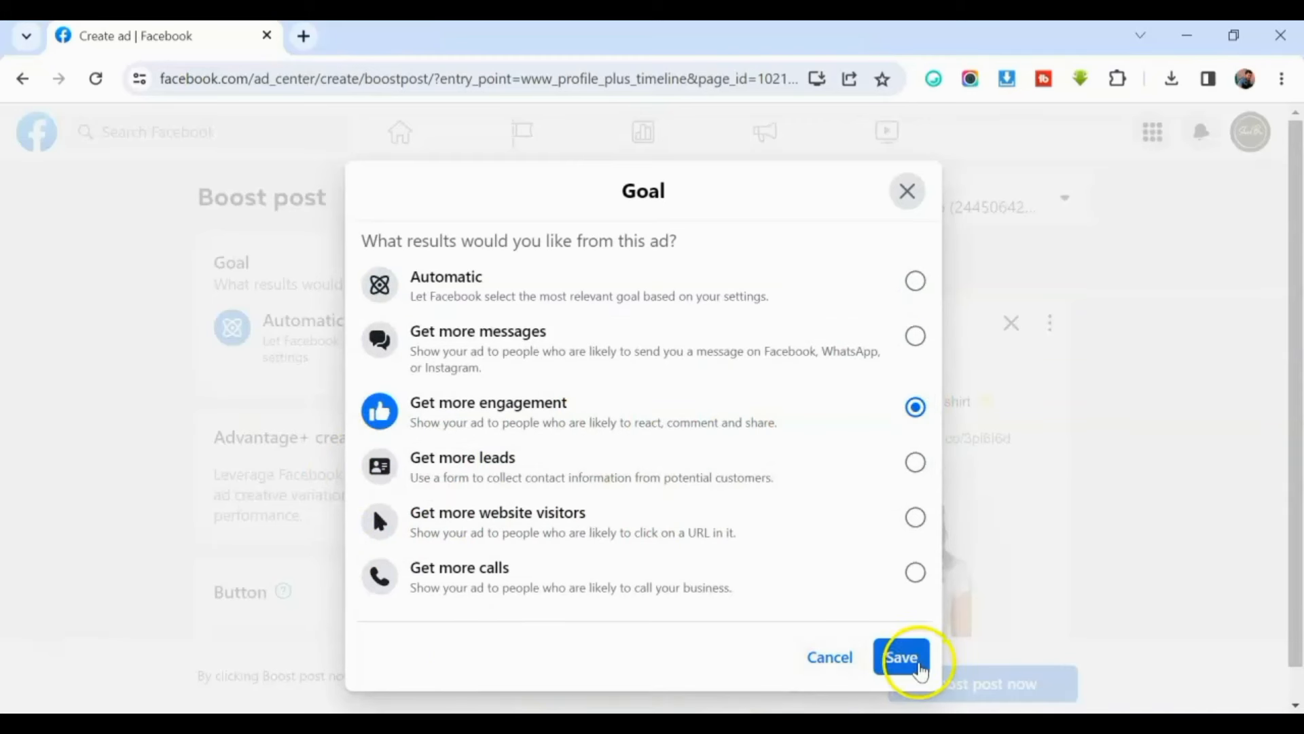
left_click(914, 665)
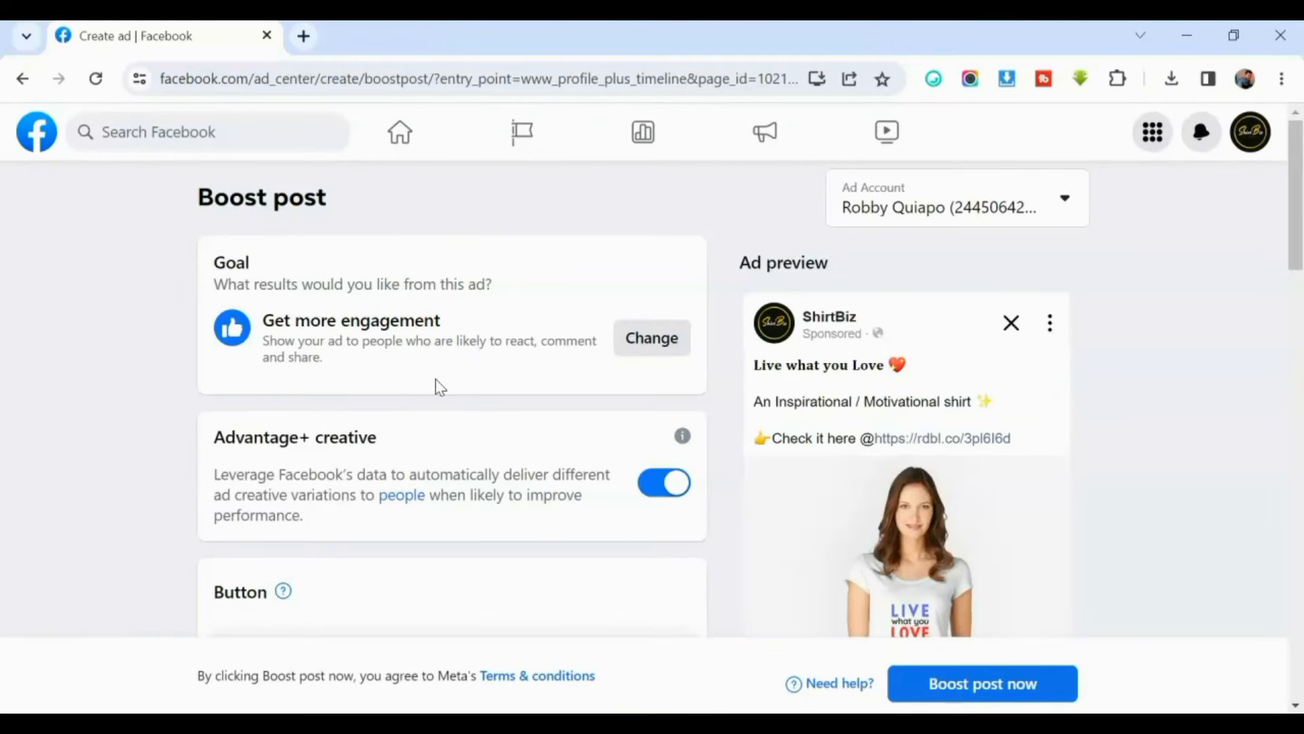
- Set the ad's button label to No button
scroll(426, 378, "down", 3)
scroll(417, 385, "up", 3)
scroll(404, 381, "down", 5)
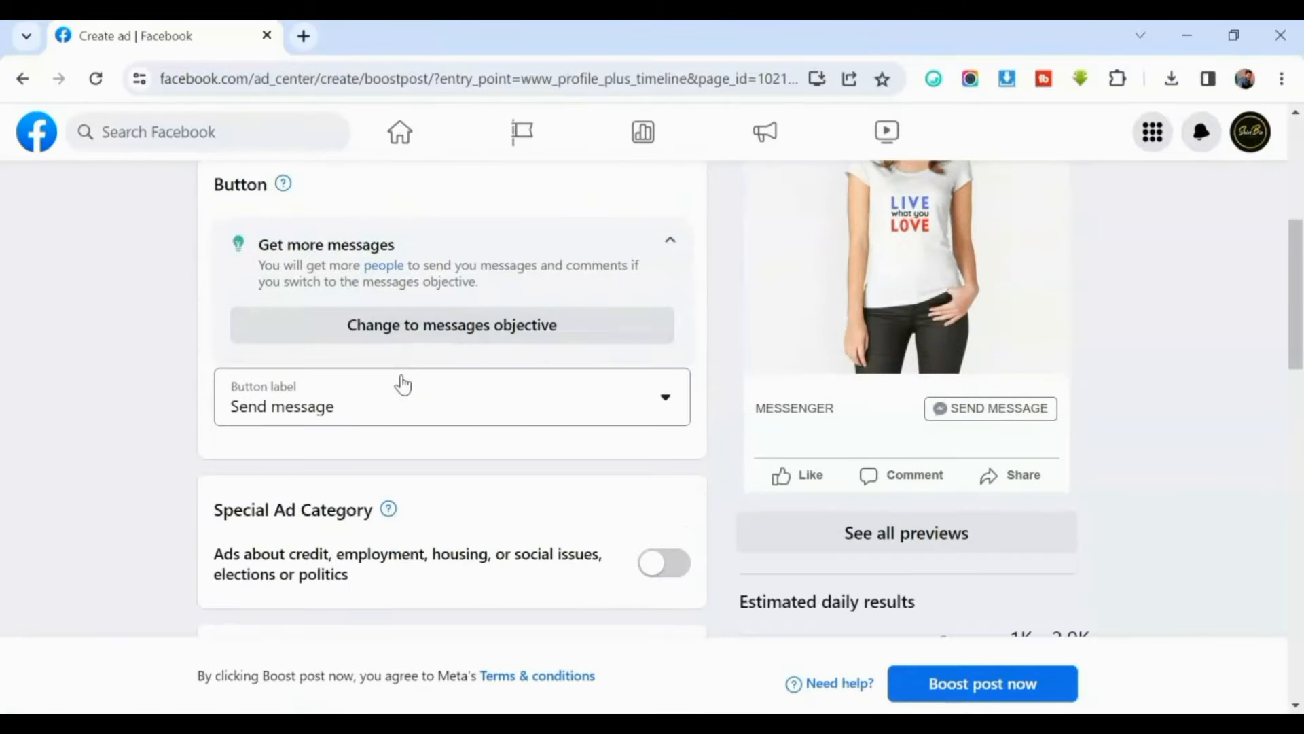
left_click(664, 400)
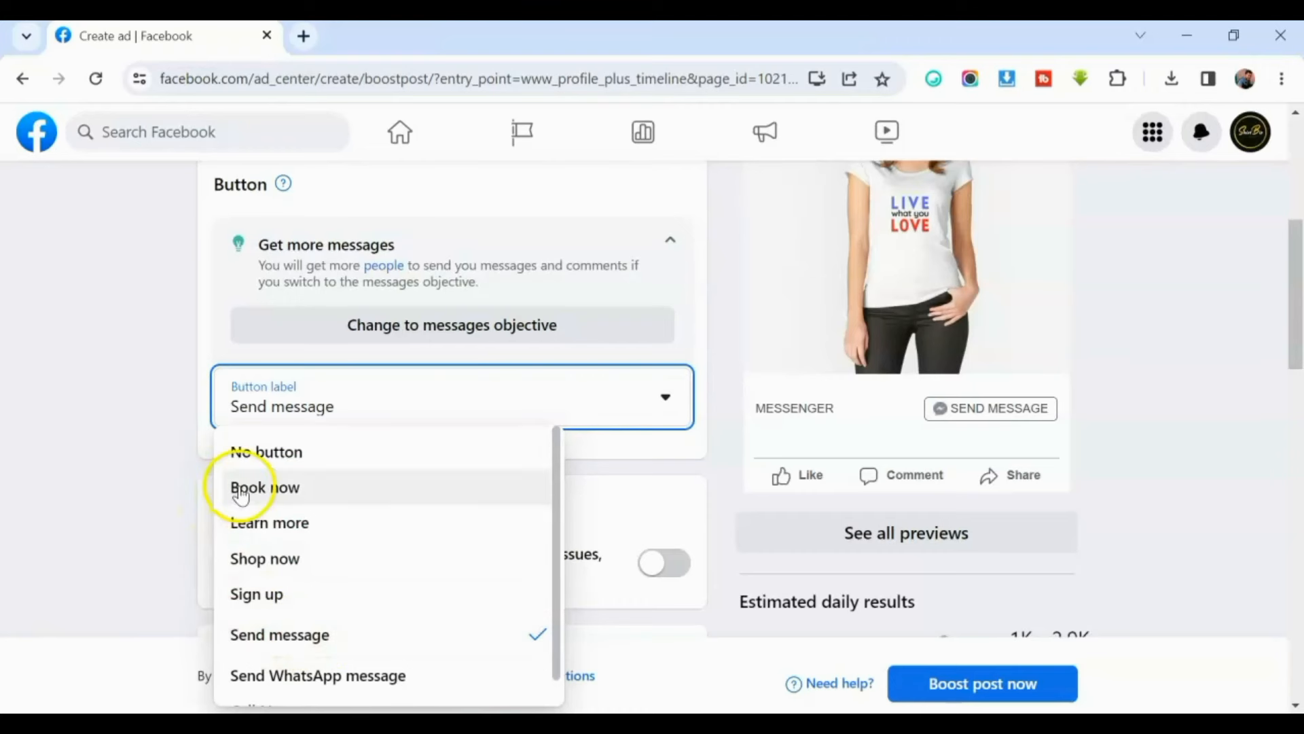
left_click(265, 451)
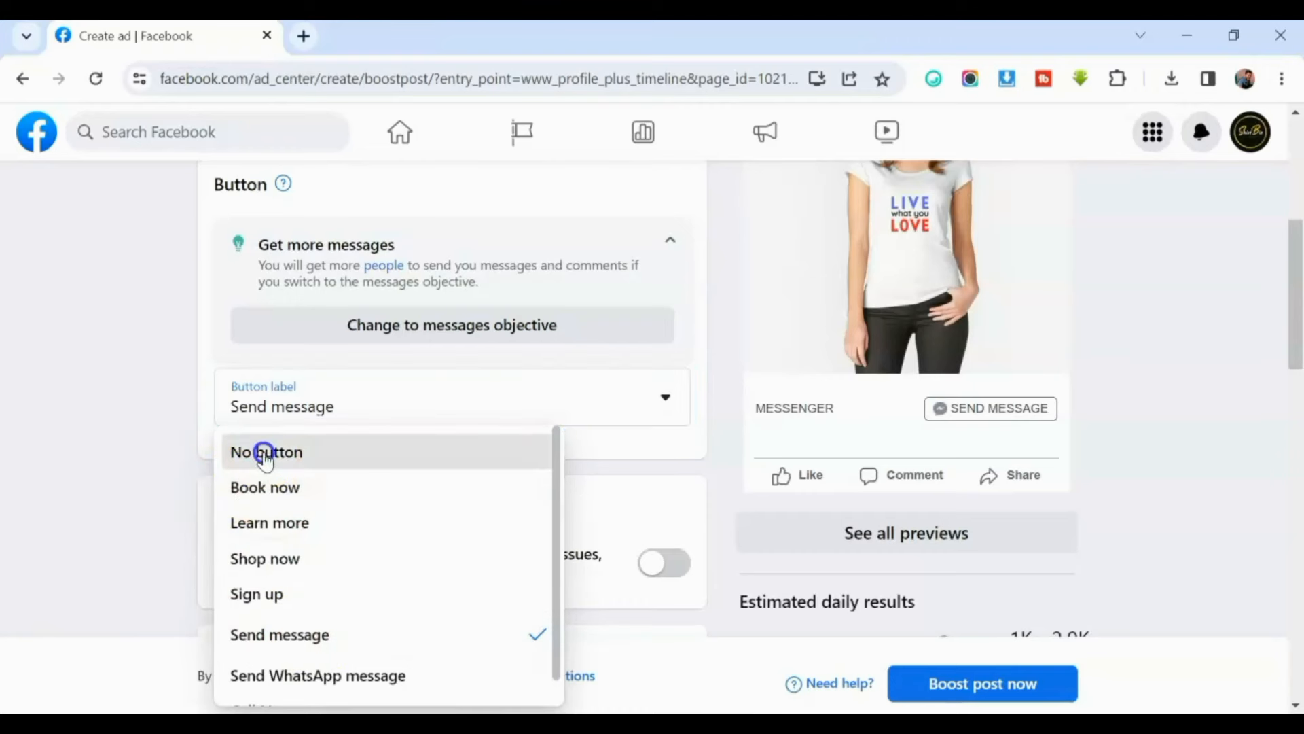
- Edit the details of the targeted audience and set its age range to 20–44
scroll(189, 519, "up", 2)
scroll(189, 519, "down", 3)
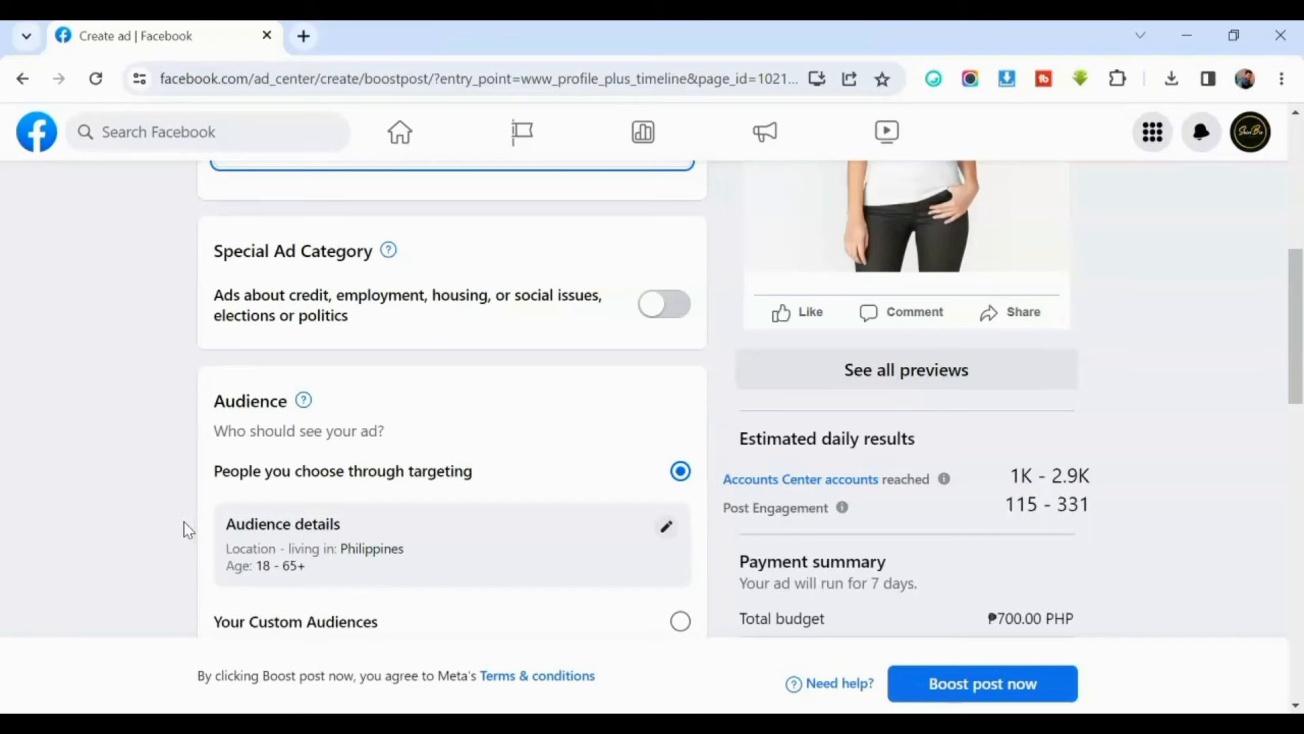
scroll(406, 522, "down", 1)
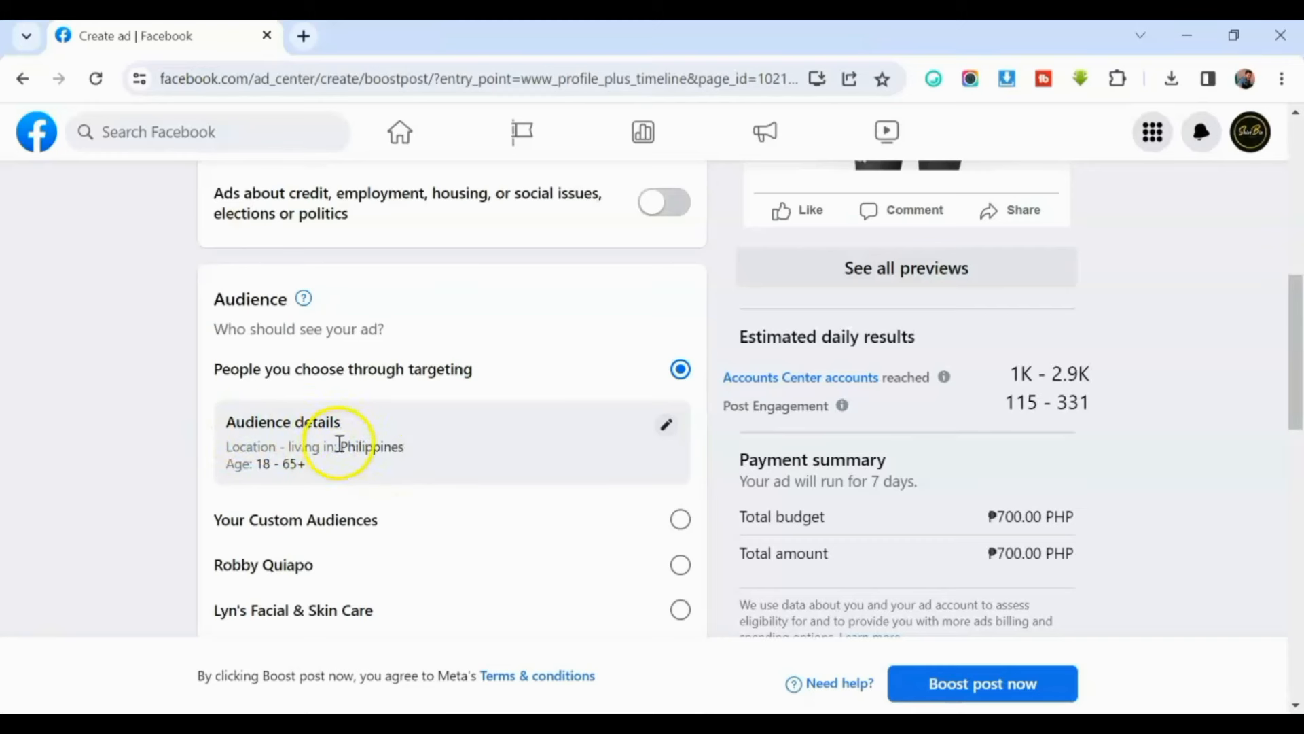
left_click(665, 428)
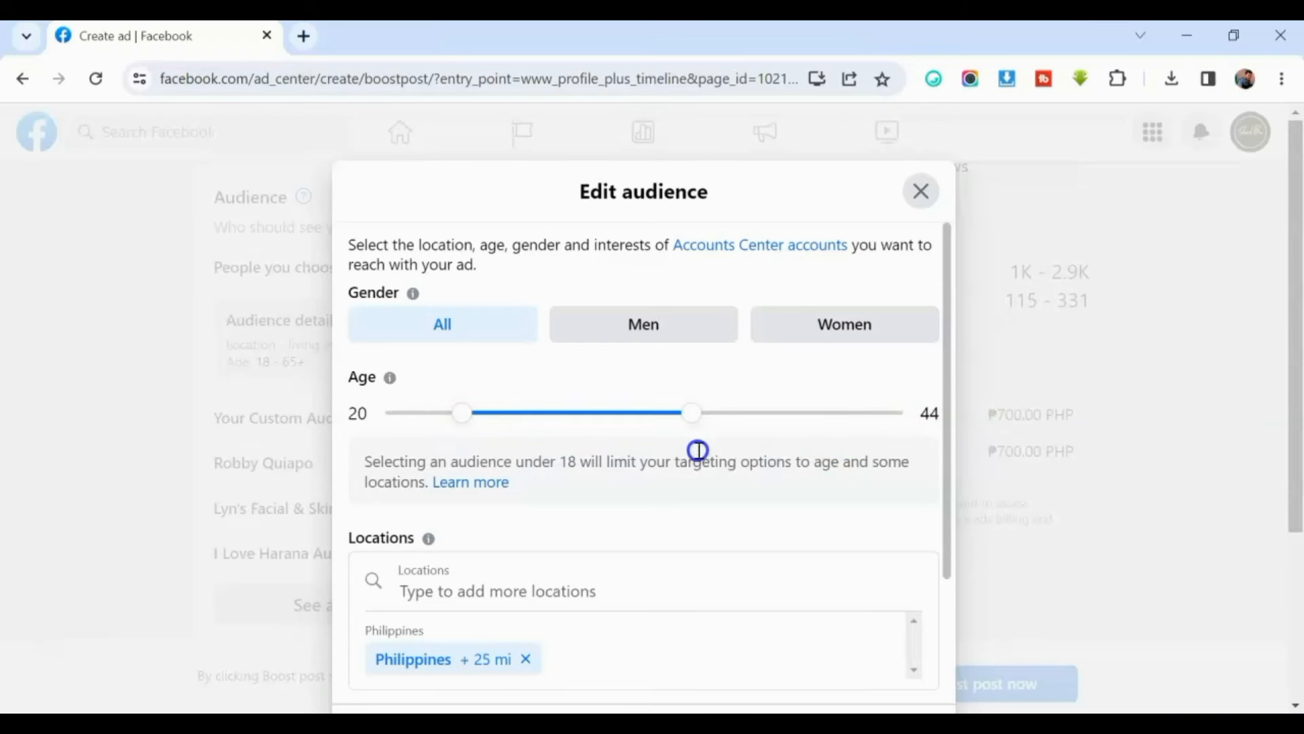
- Review the audience's Philippines location on the location map
scroll(449, 410, "down", 3)
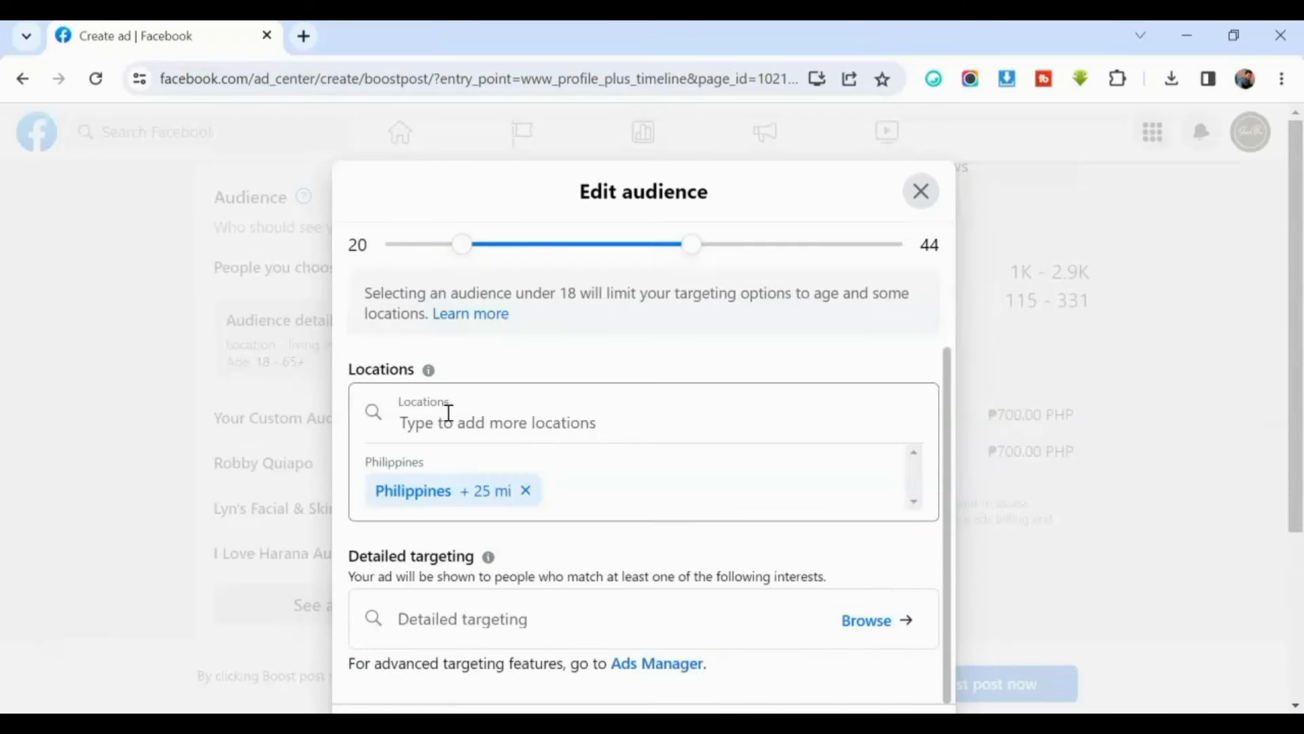
left_click(464, 445)
left_click(448, 425)
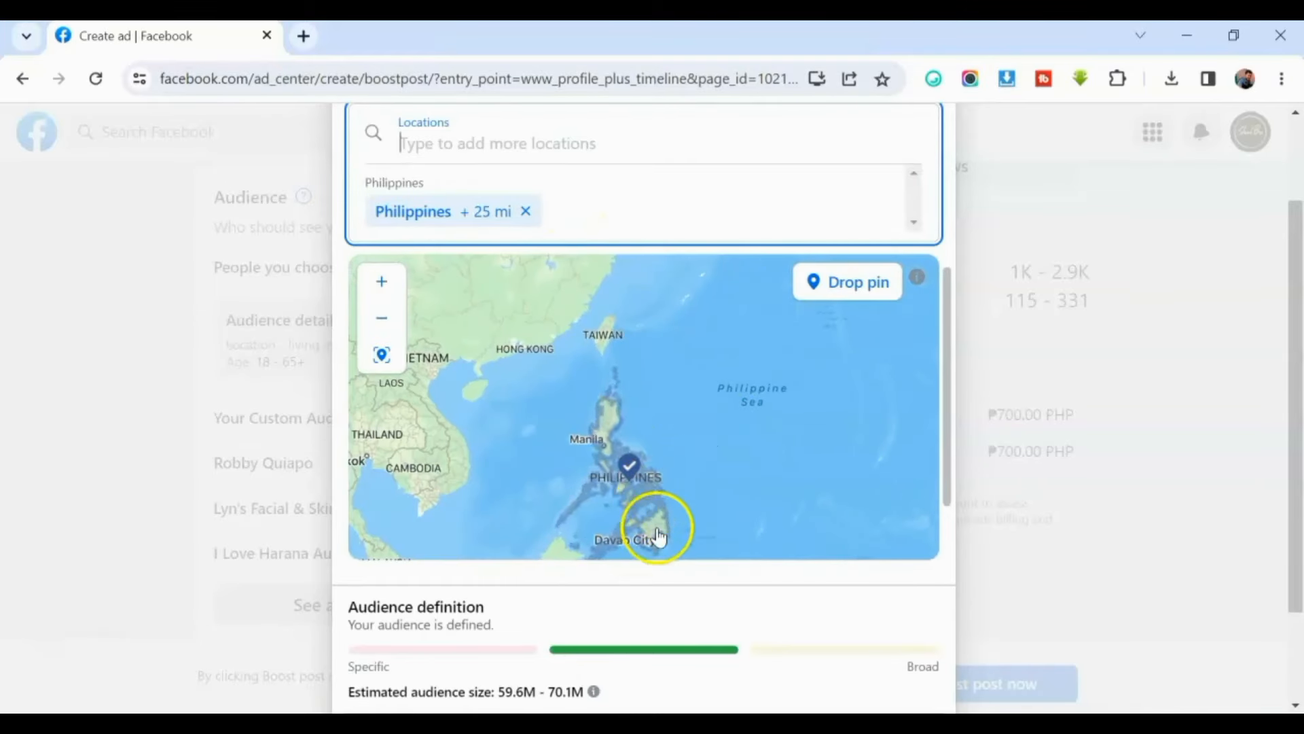
left_click(681, 603)
left_click(707, 623)
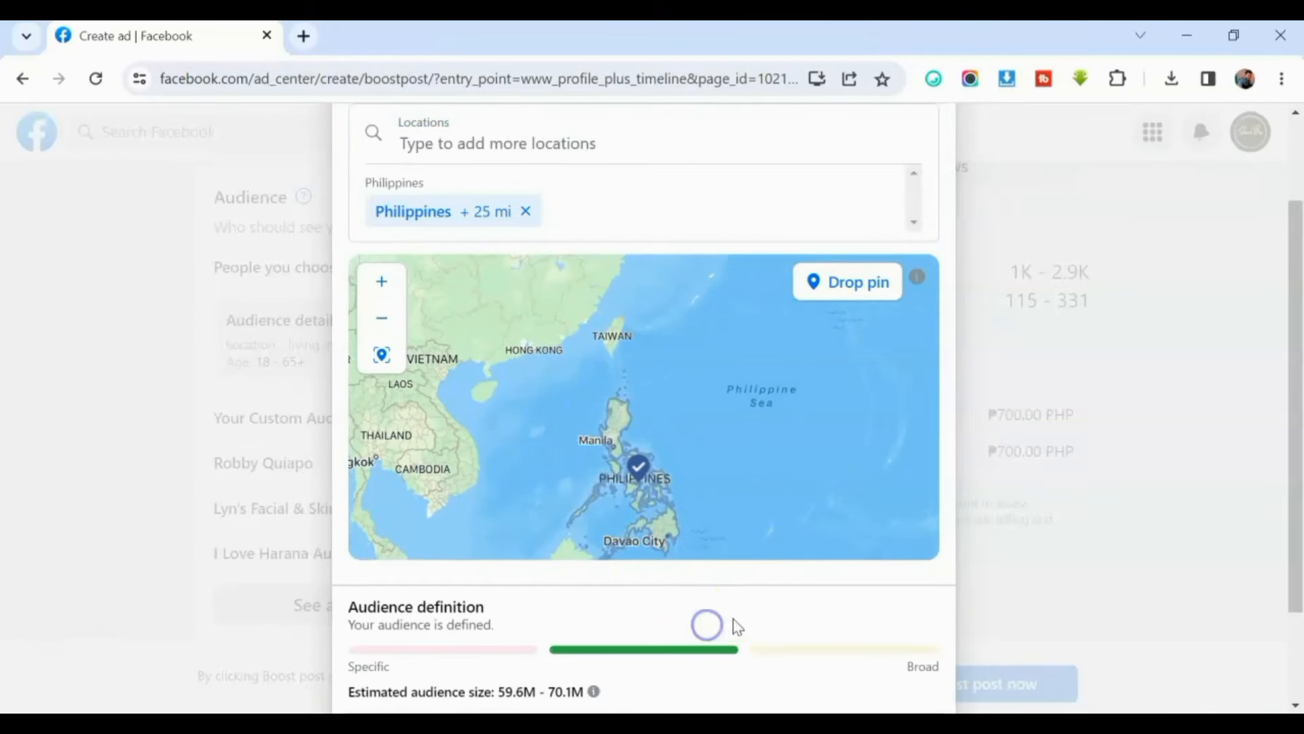
- Search the detailed targeting for "t-shirt" and add the T-shirt (apparel) interest
scroll(925, 364, "down", 2)
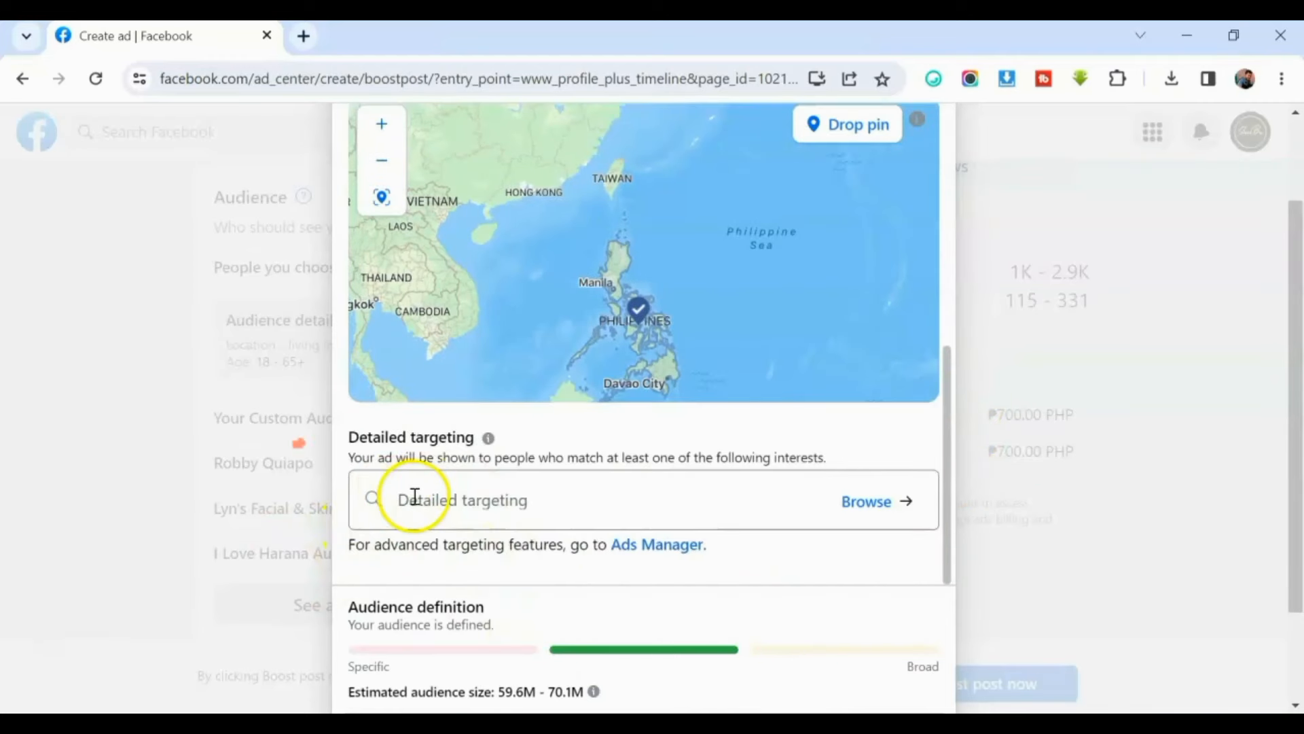
left_click(450, 509)
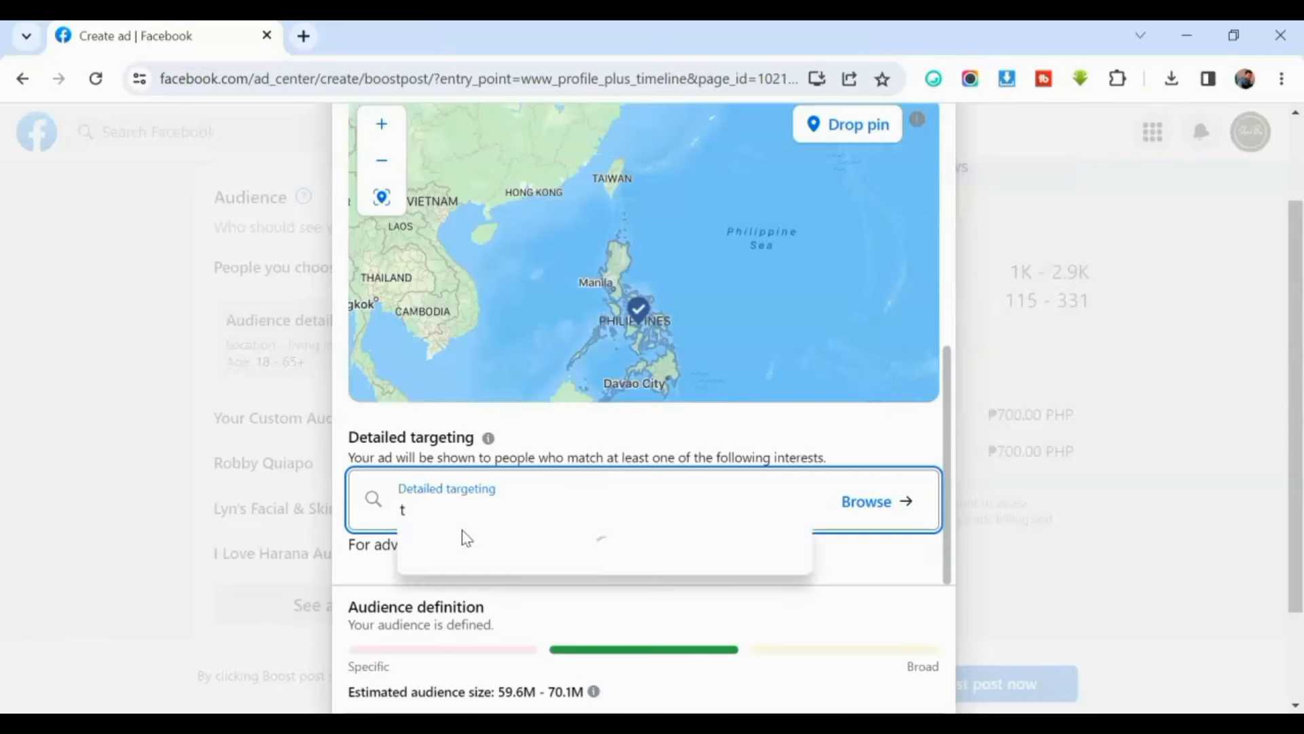
type("rt")
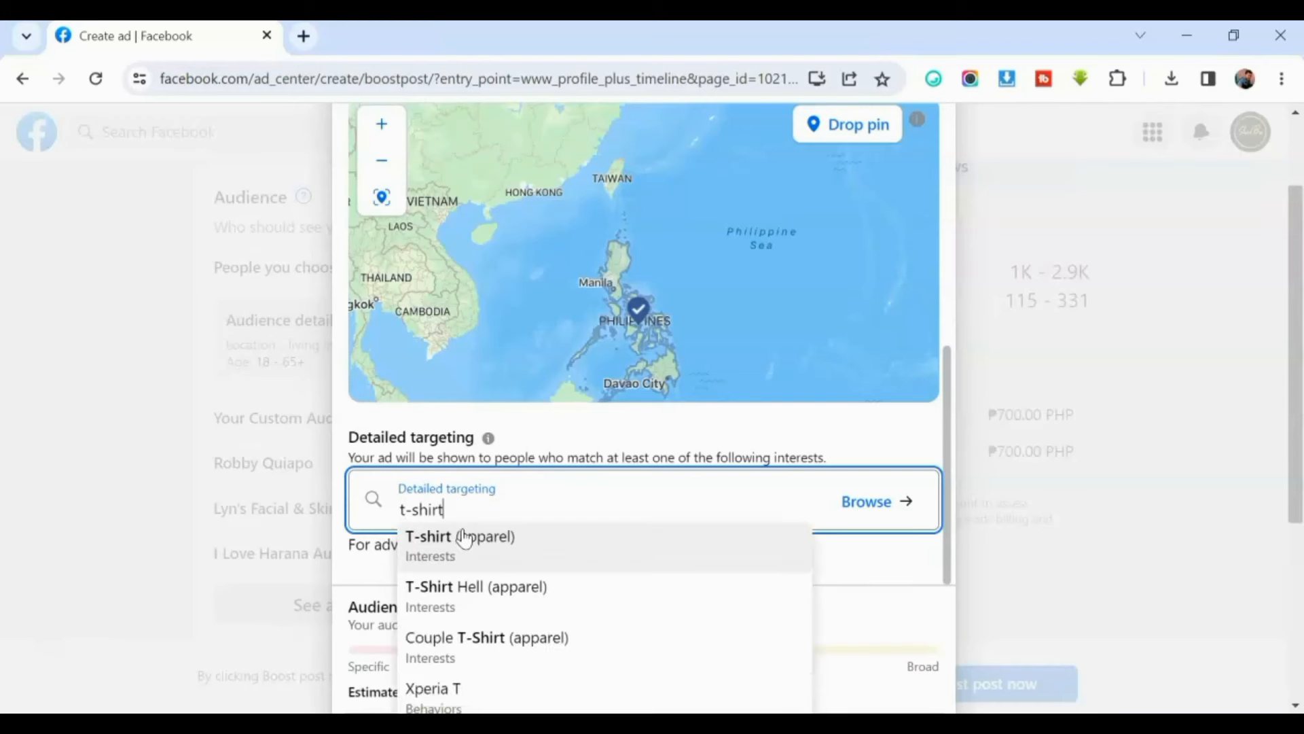
left_click(468, 555)
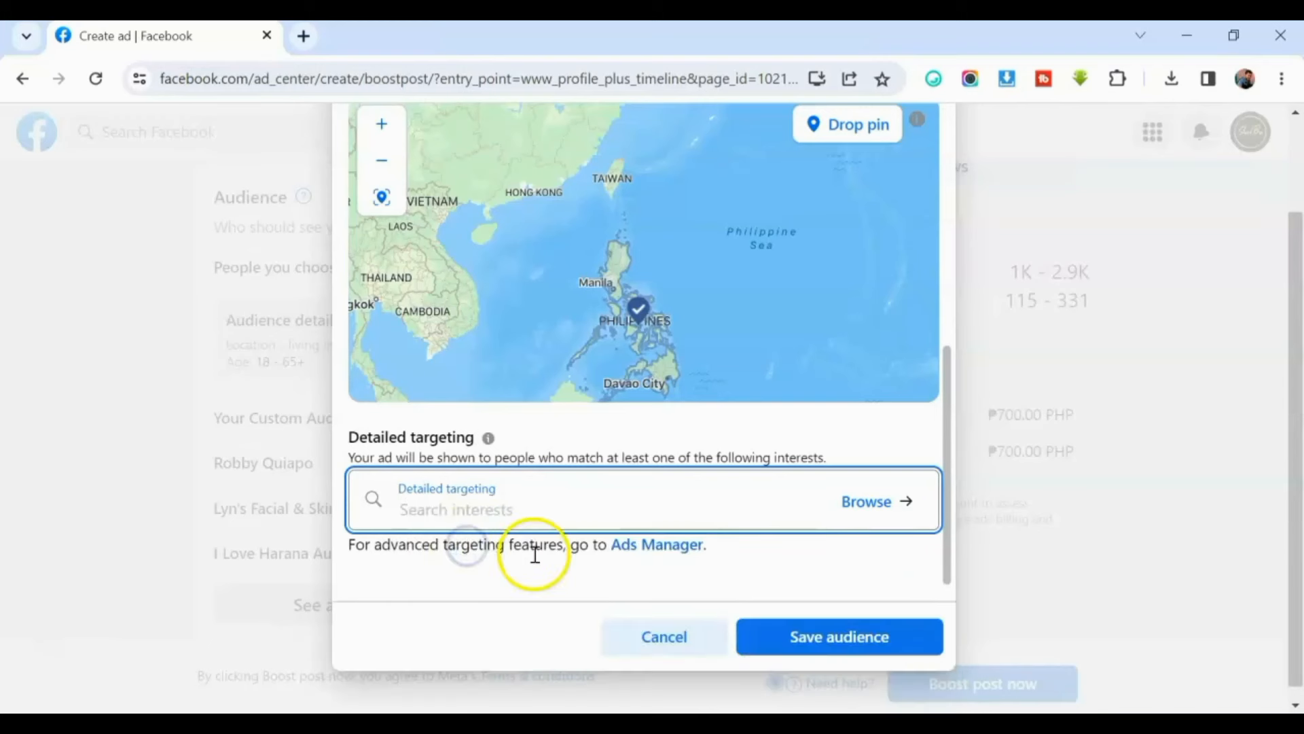
- Add the Couple T-Shirt (apparel) interest to the detailed targeting
type("co")
key("BackSpace")
key("BackSpace")
type("t-shirt")
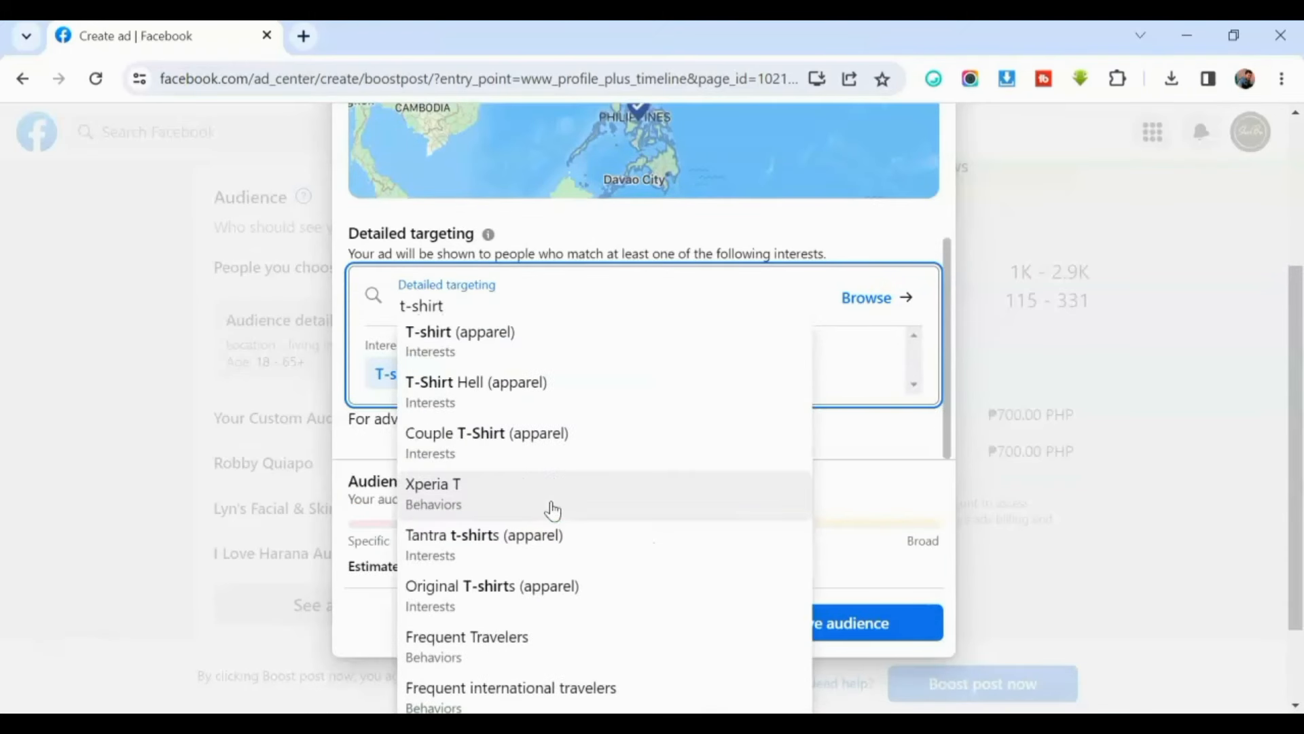
left_click(476, 431)
- Search the detailed targeting for "fashion" and add the Fashion design (design) interest
left_click(756, 492)
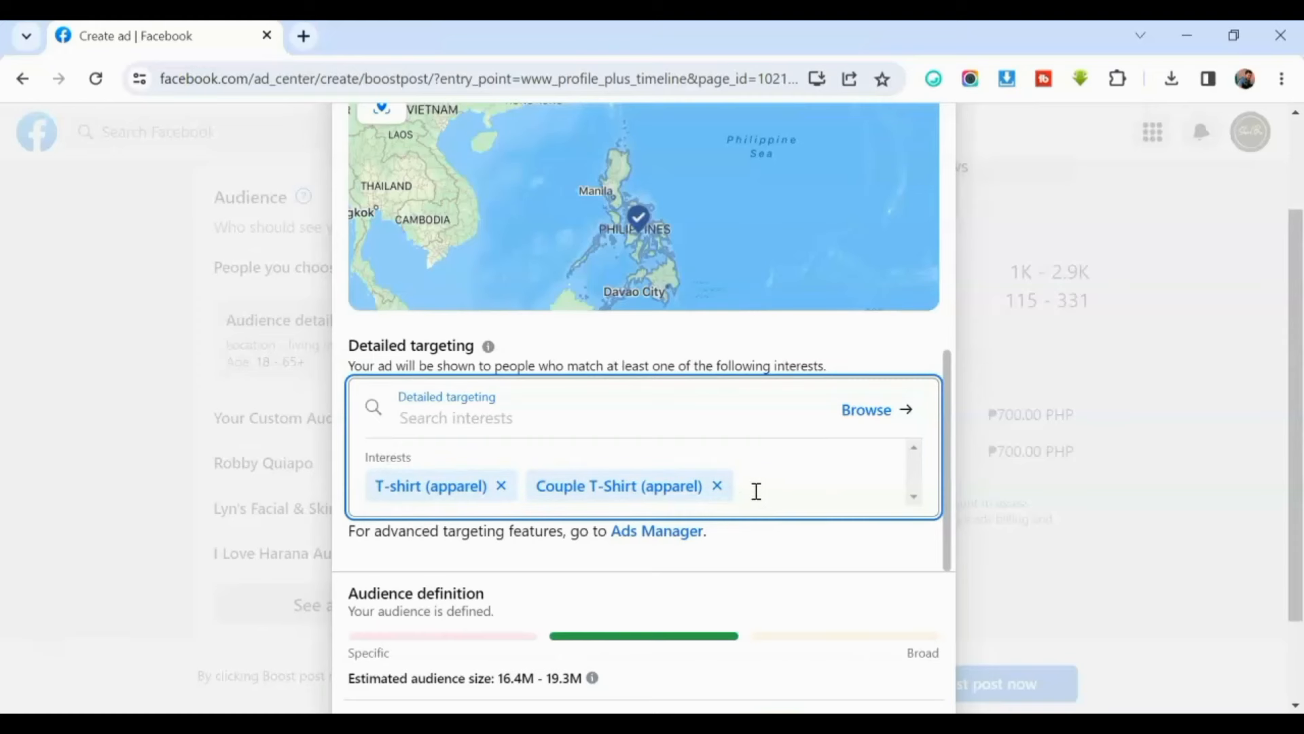
type("fashi")
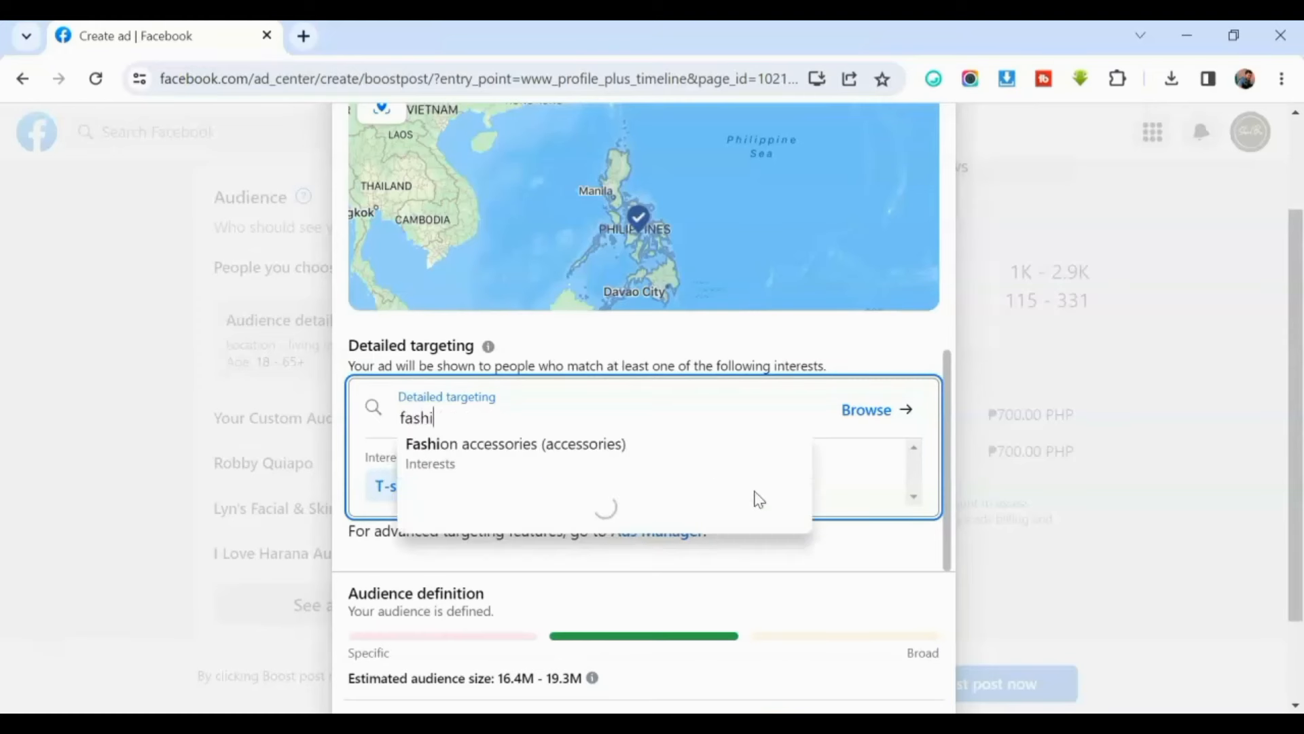
type("on")
scroll(574, 548, "down", 2)
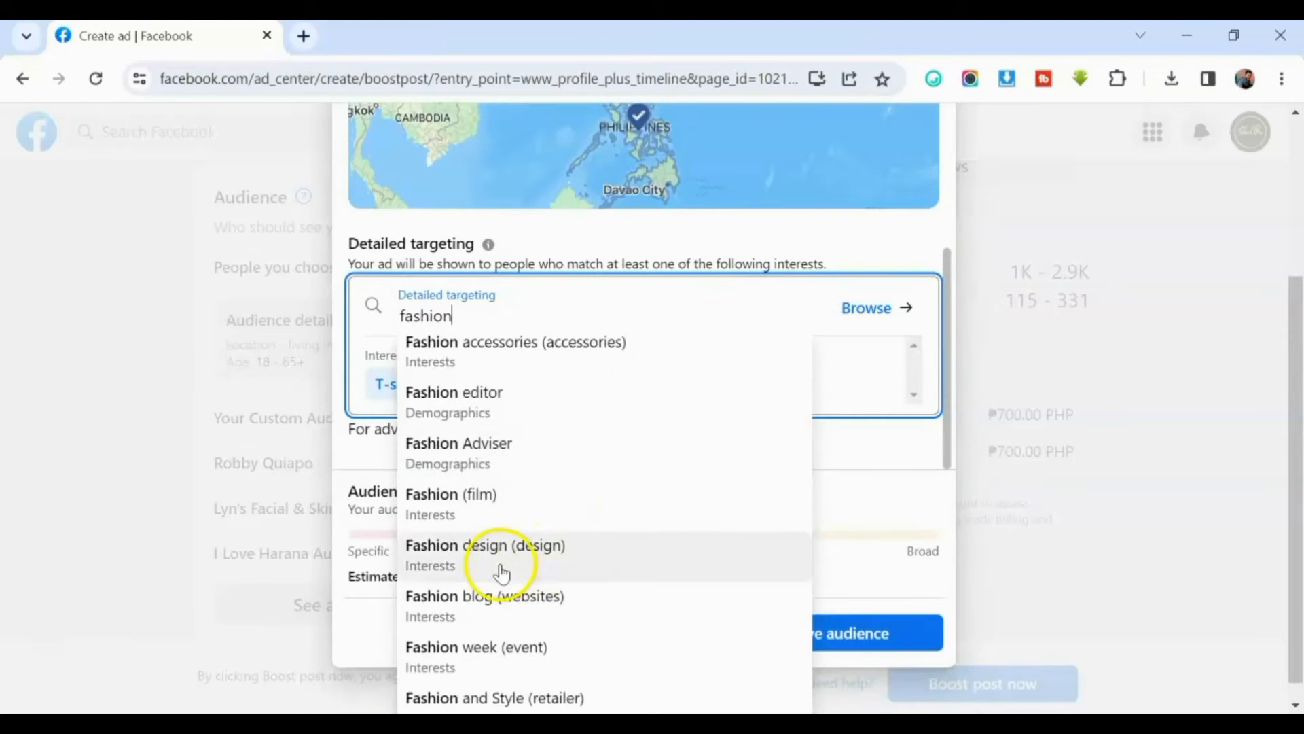
left_click(456, 547)
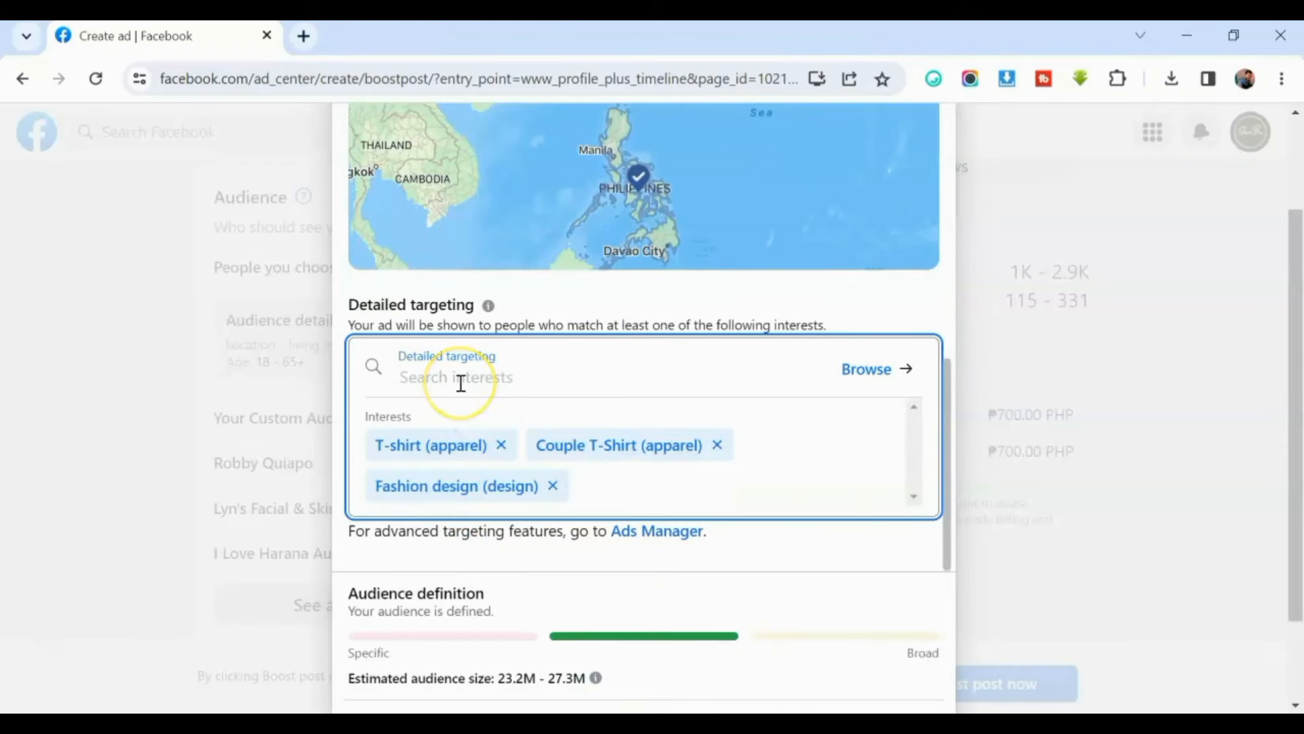
- Search the detailed targeting for "motivation" and add the Motivational Quotes (website) interest
type("motivation")
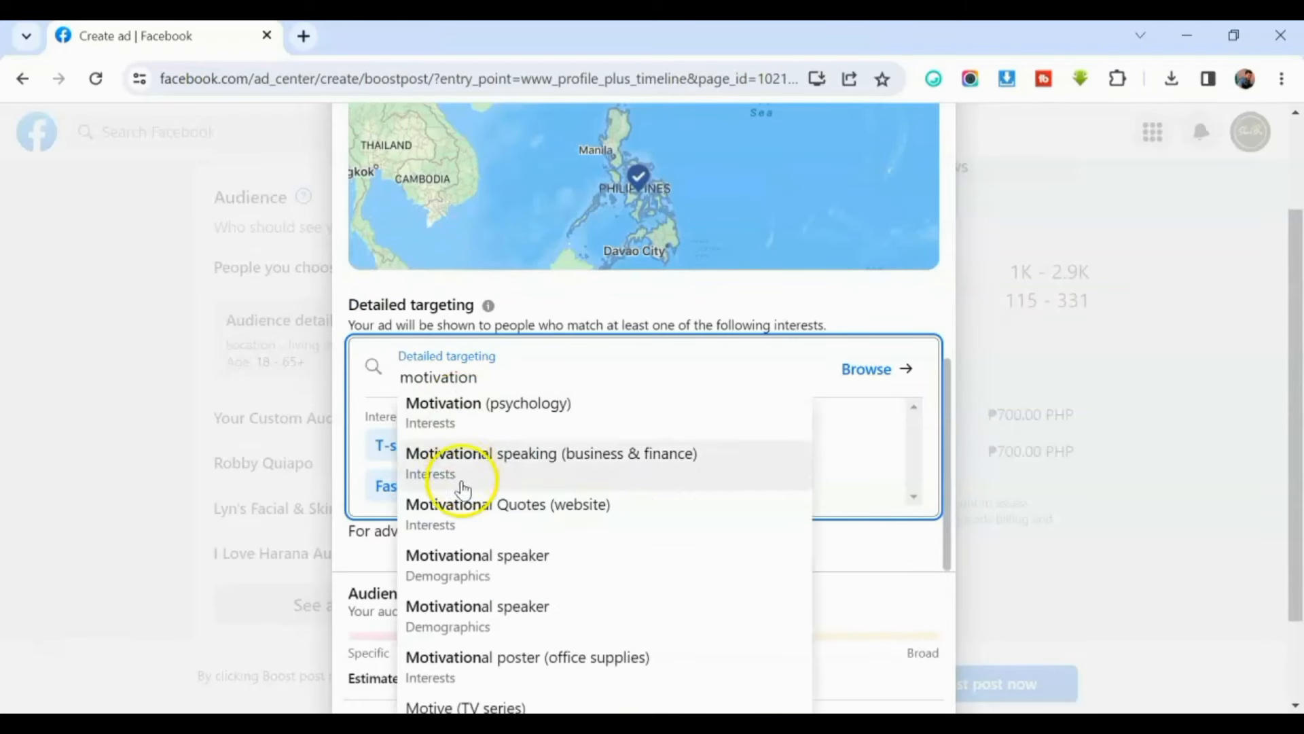
scroll(451, 579, "down", 2)
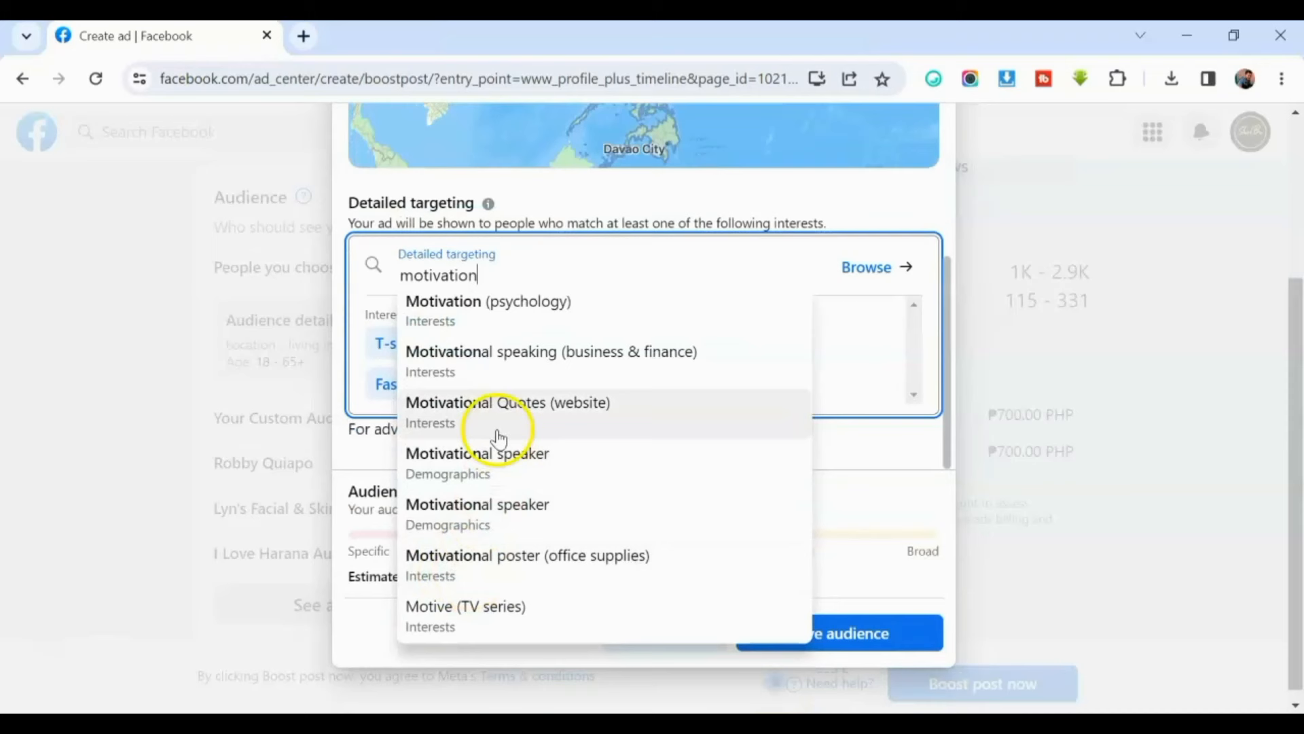
left_click(457, 415)
- Search the detailed targeting for "inspira", add the Inspirational Quotes (website) interest, and save the audience
left_click(539, 379)
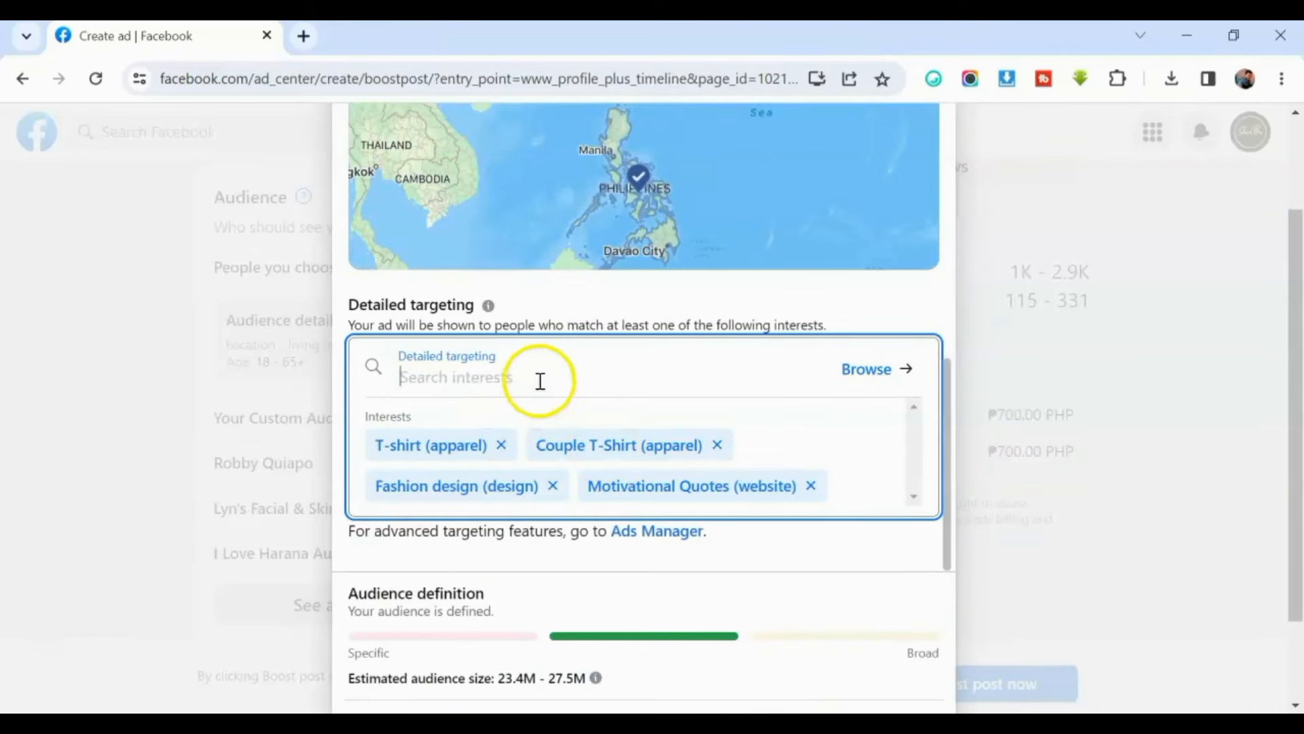
type("inspir")
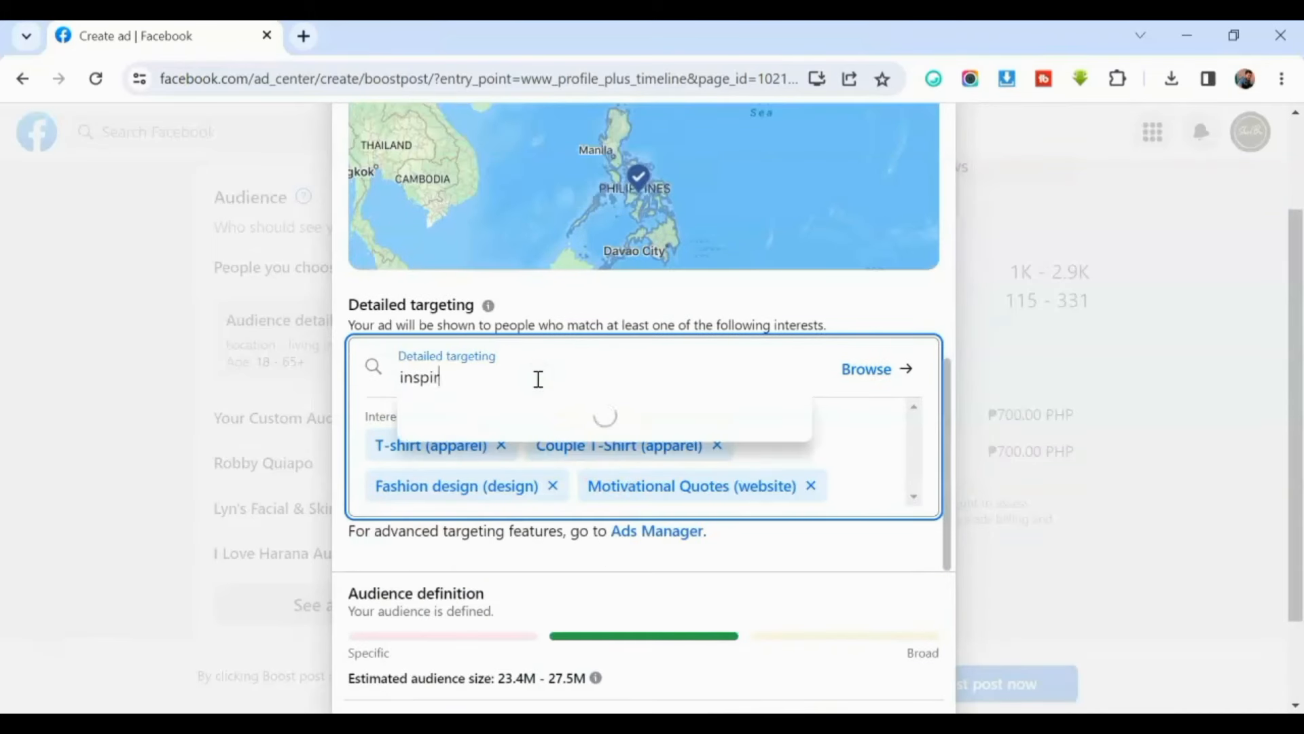
type("a")
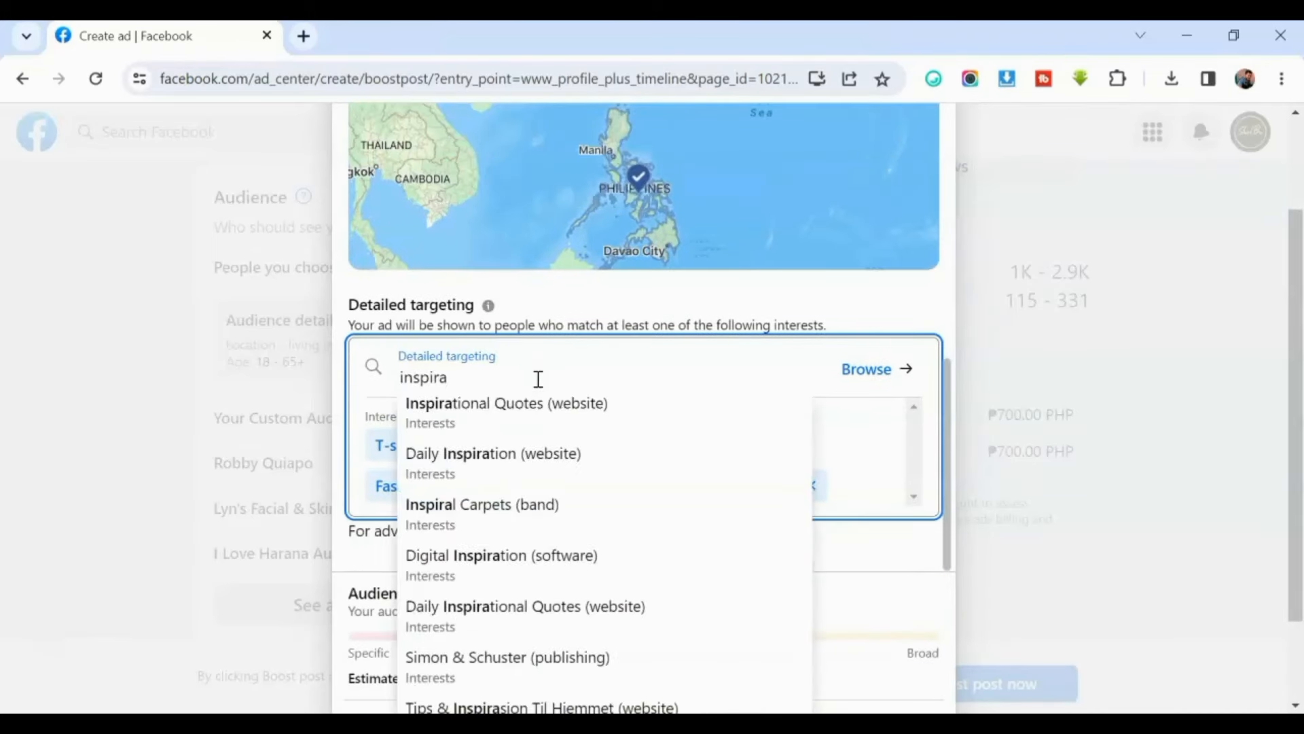
left_click(524, 417)
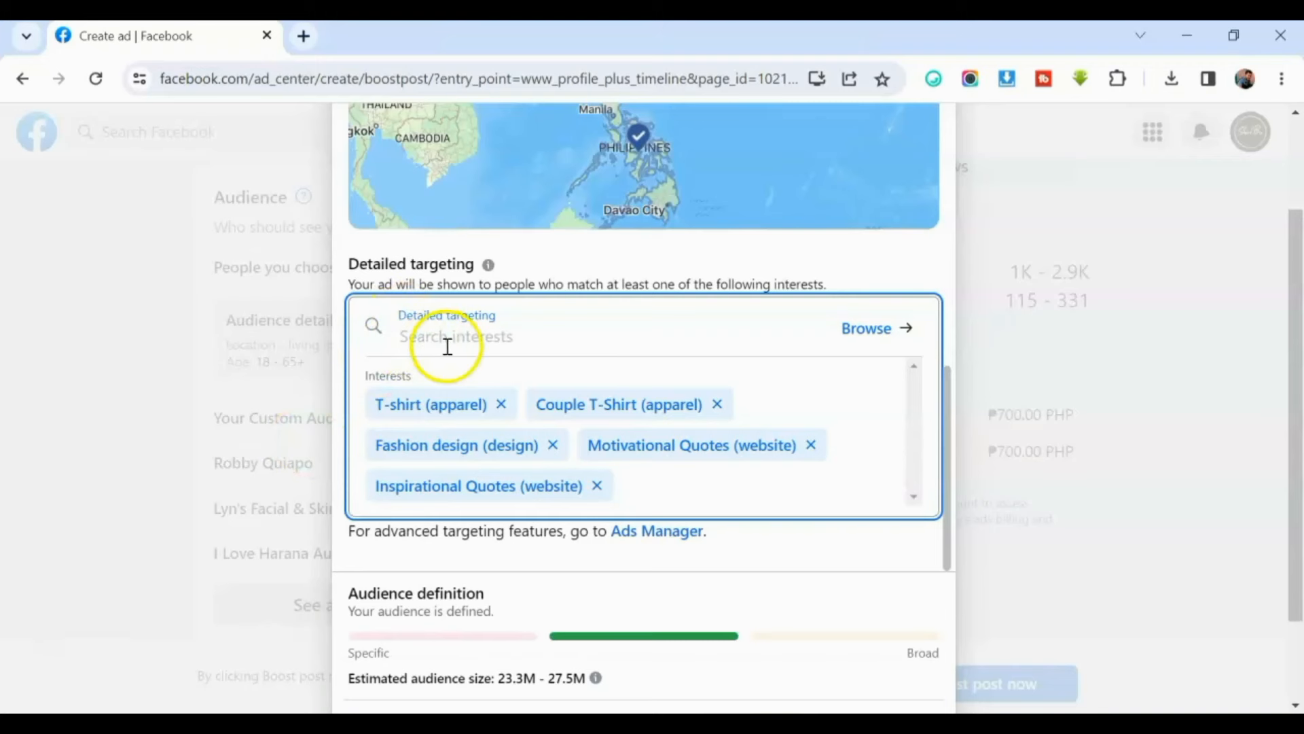
scroll(690, 568, "down", 2)
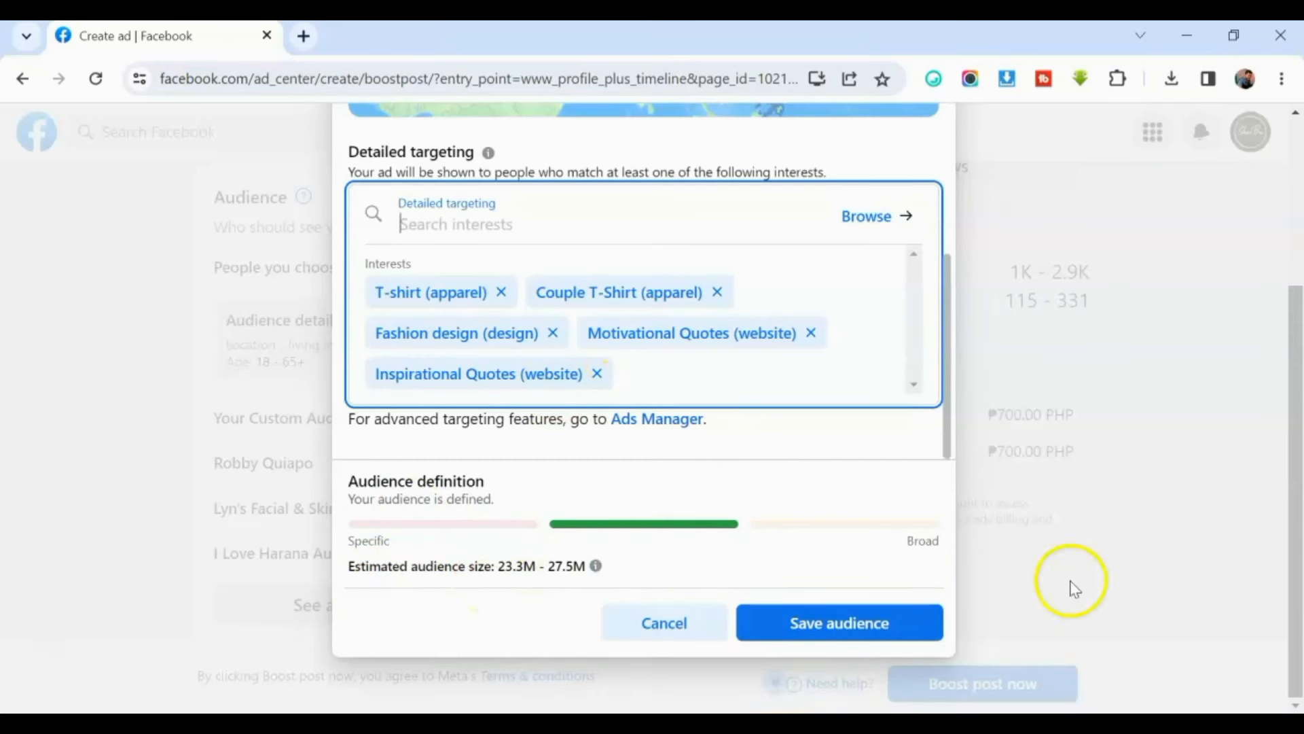
left_click(822, 632)
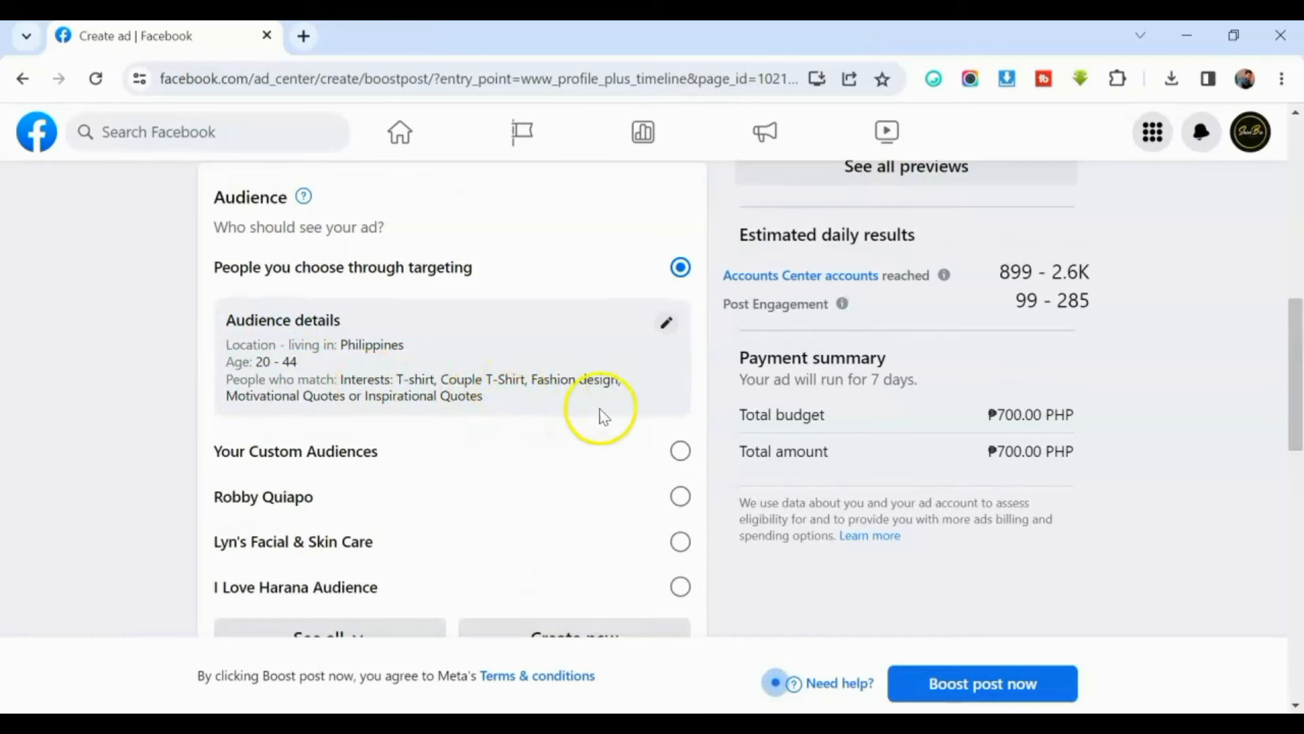
- Set the ad's duration to 2 days
scroll(603, 415, "down", 3)
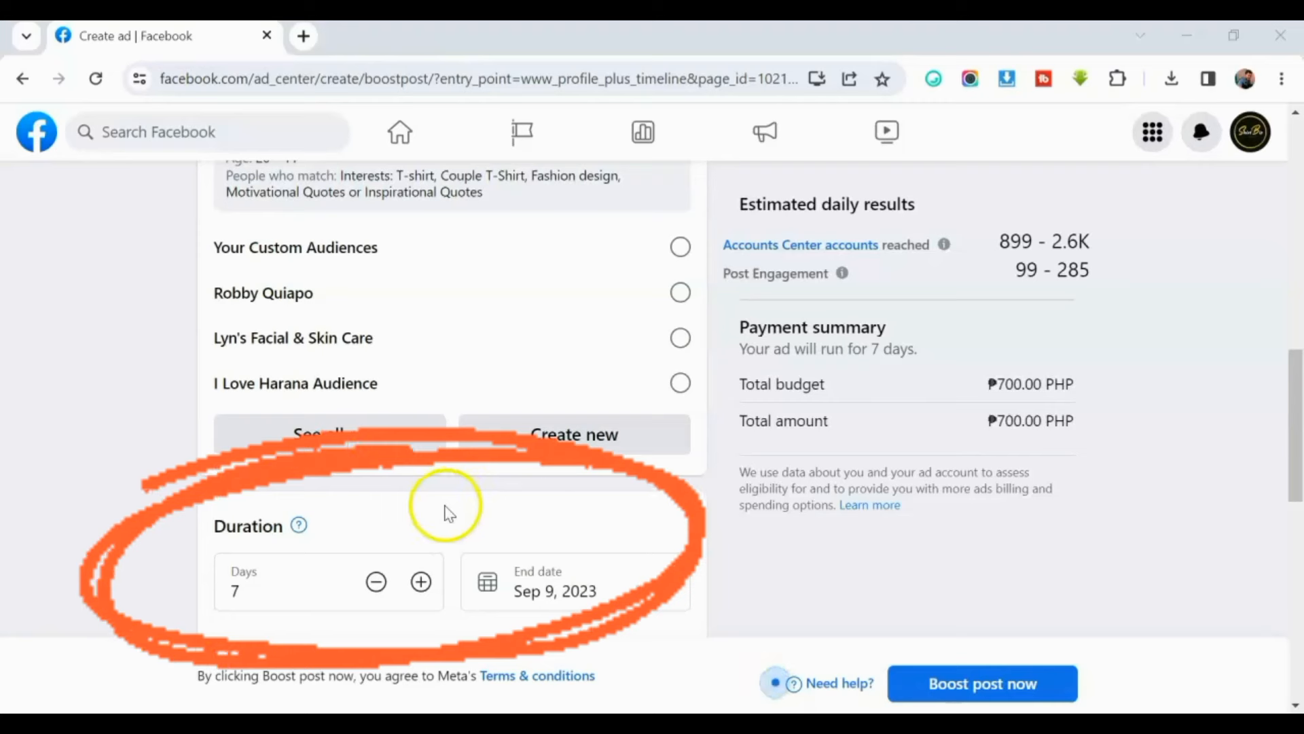
left_click(311, 595)
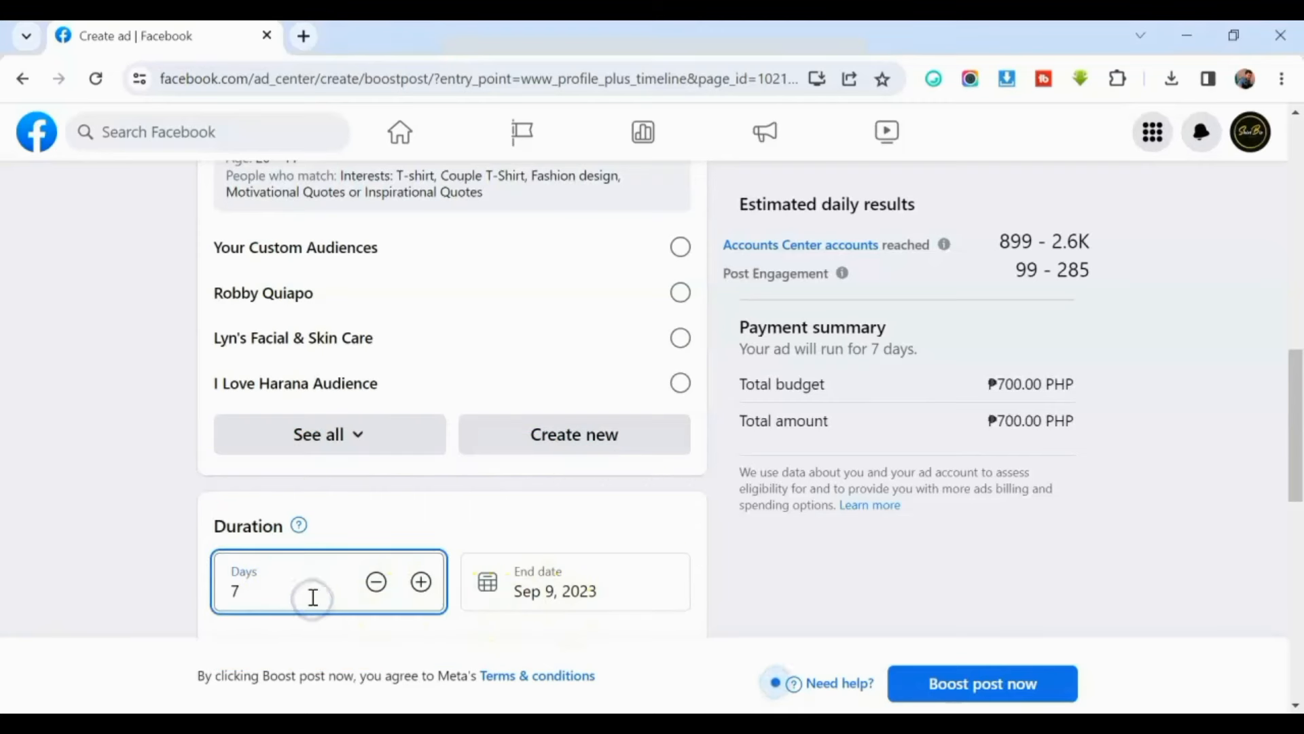
key("BackSpace")
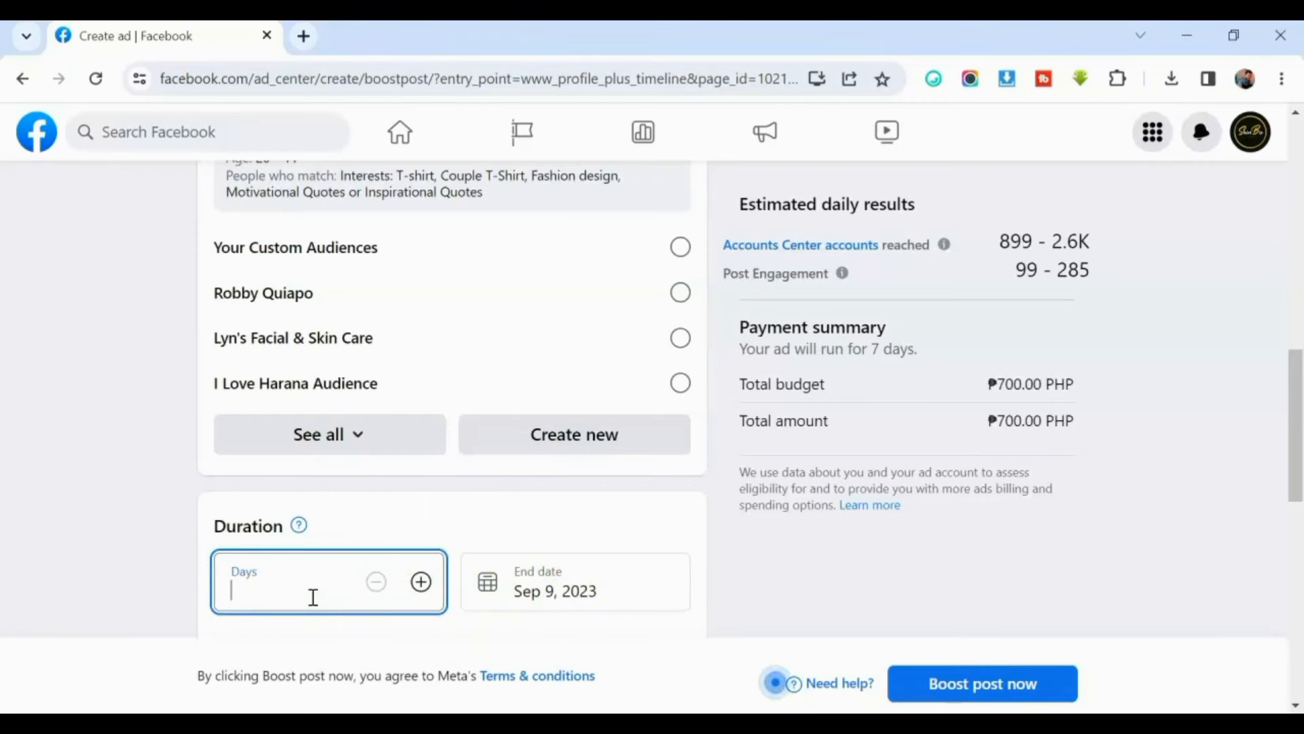
type("2")
- Set the ad's total budget to ₱110.00
scroll(378, 532, "down", 3)
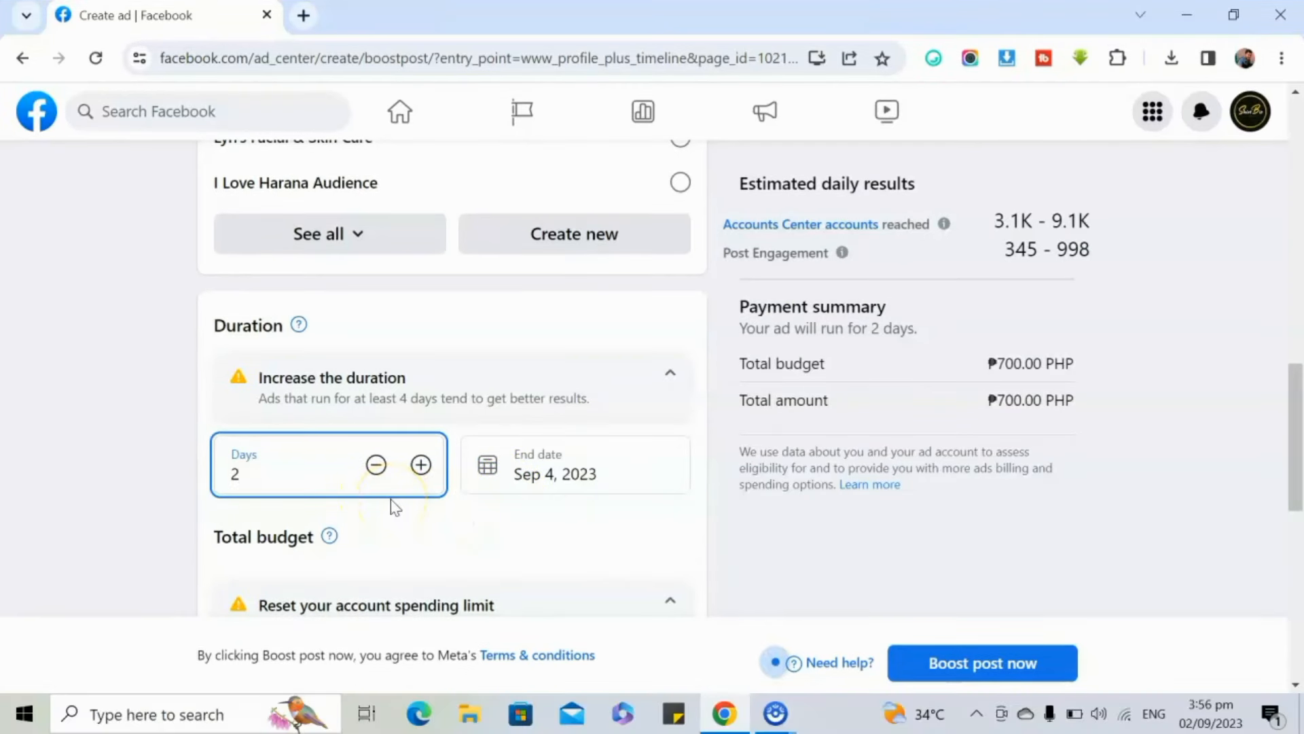
scroll(396, 527, "down", 2)
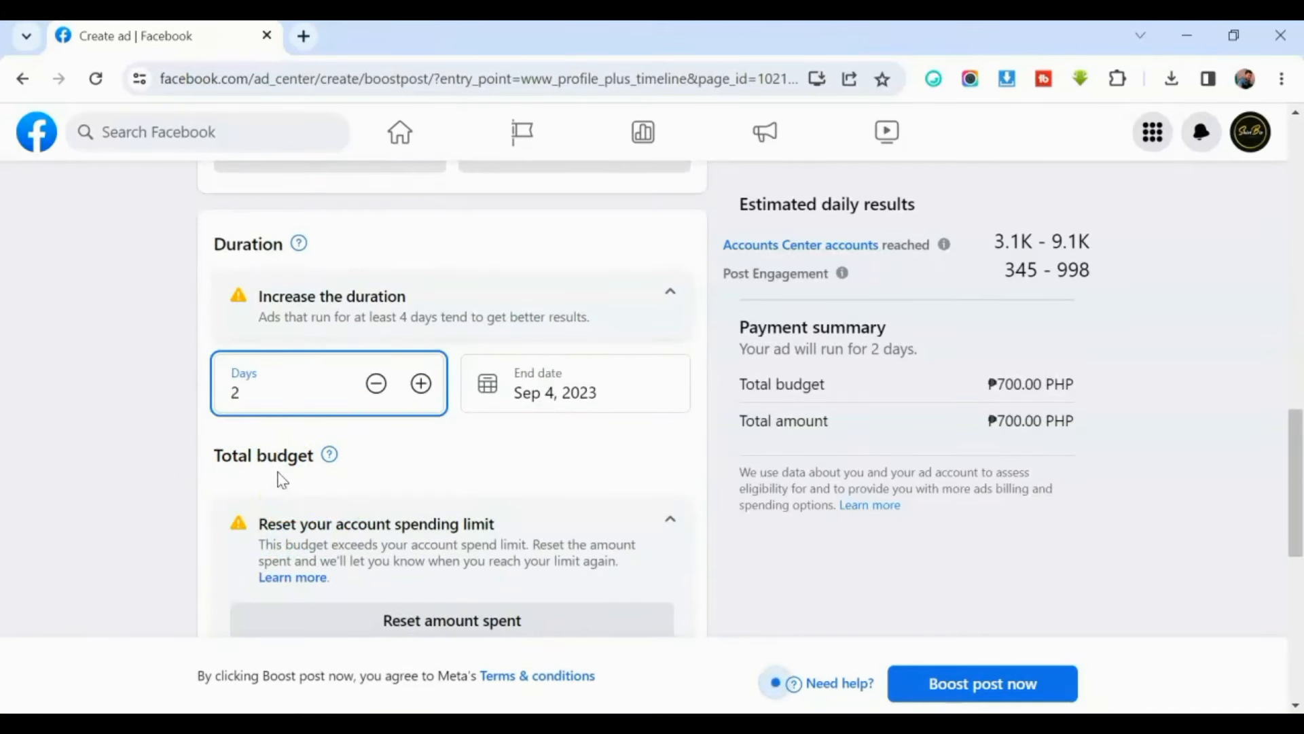
scroll(326, 484, "down", 3)
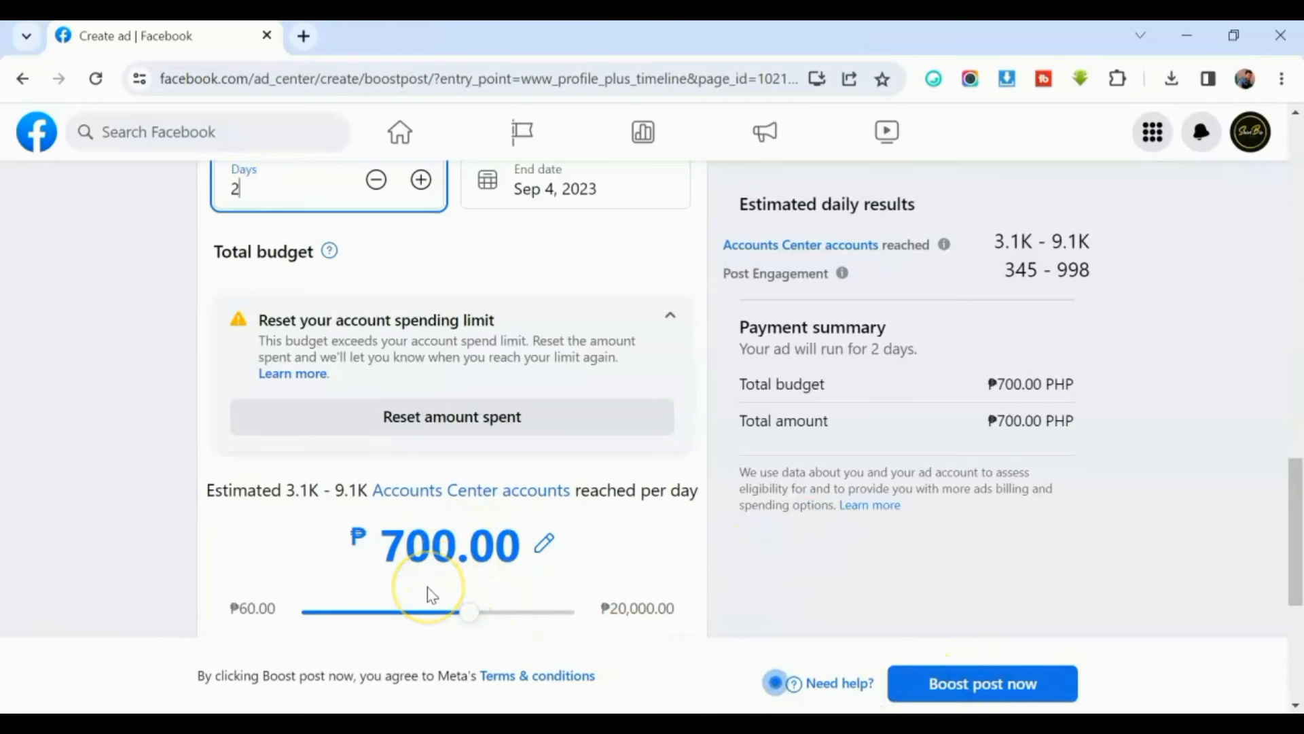
left_click(546, 547)
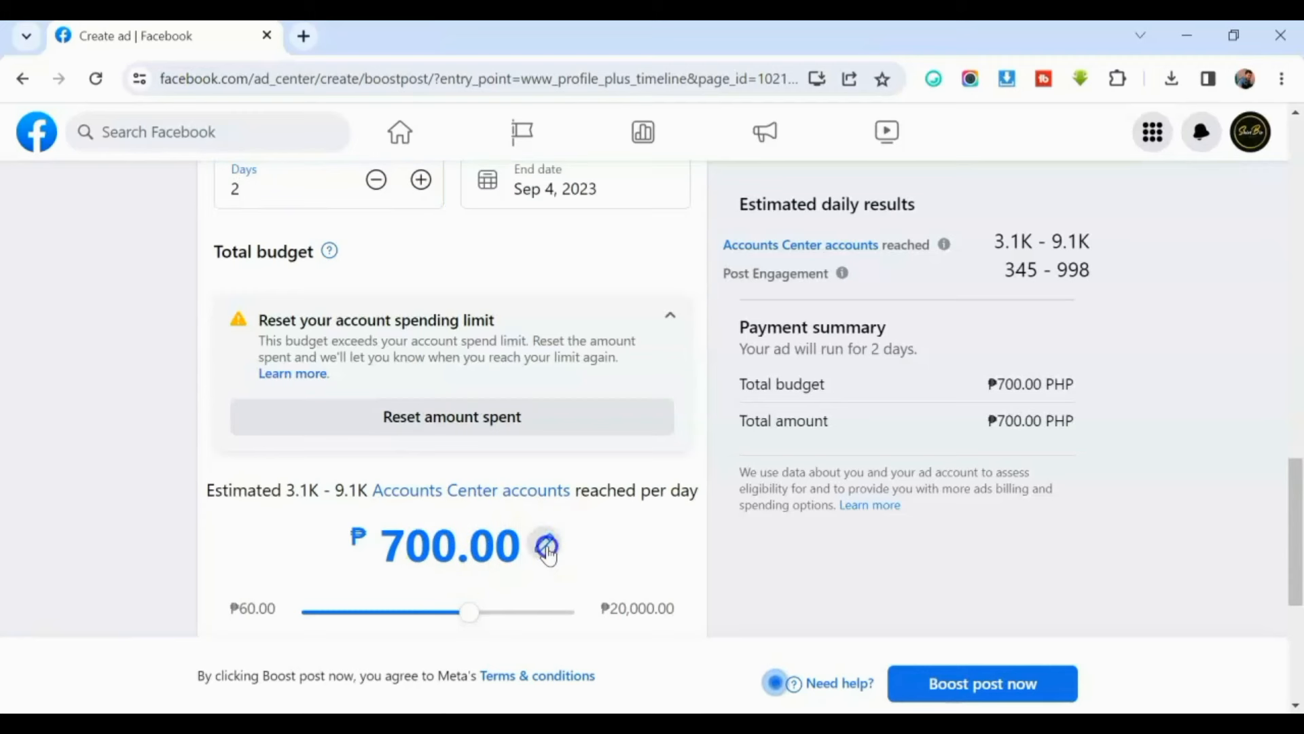
left_click(421, 550)
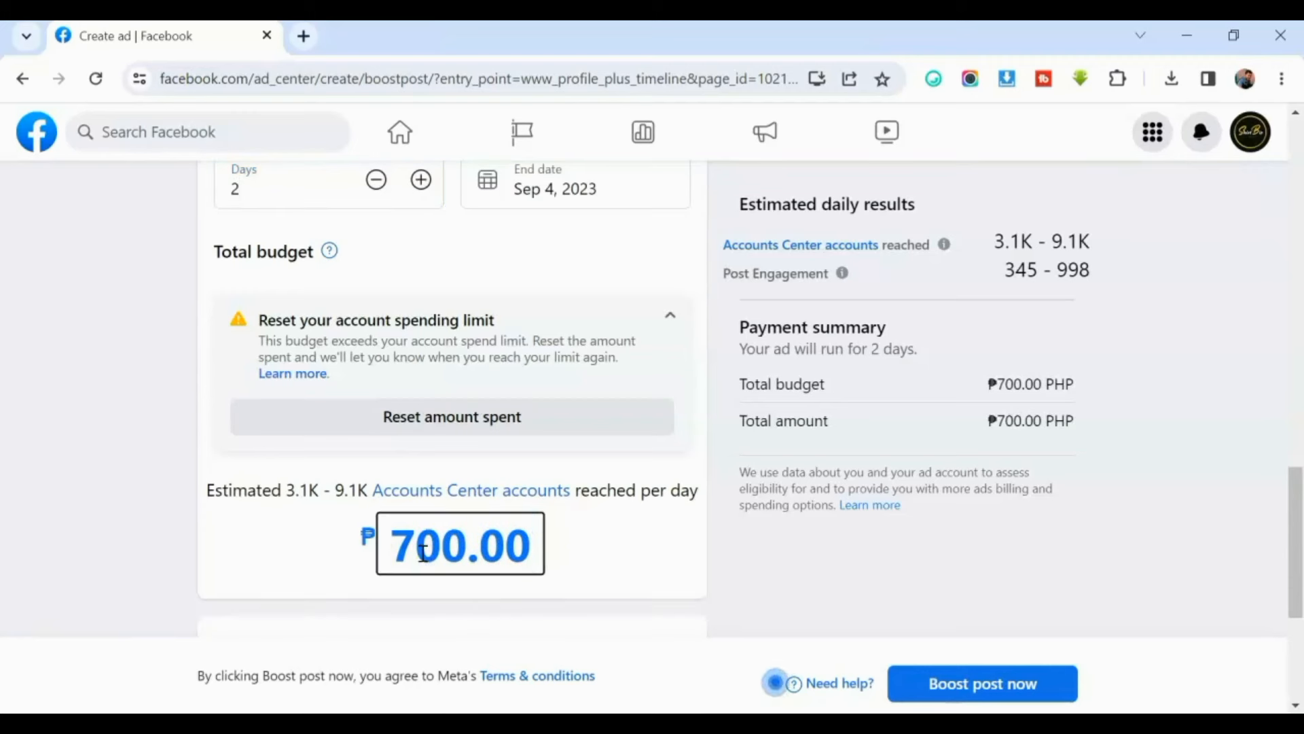
key("BackSpace")
type("10")
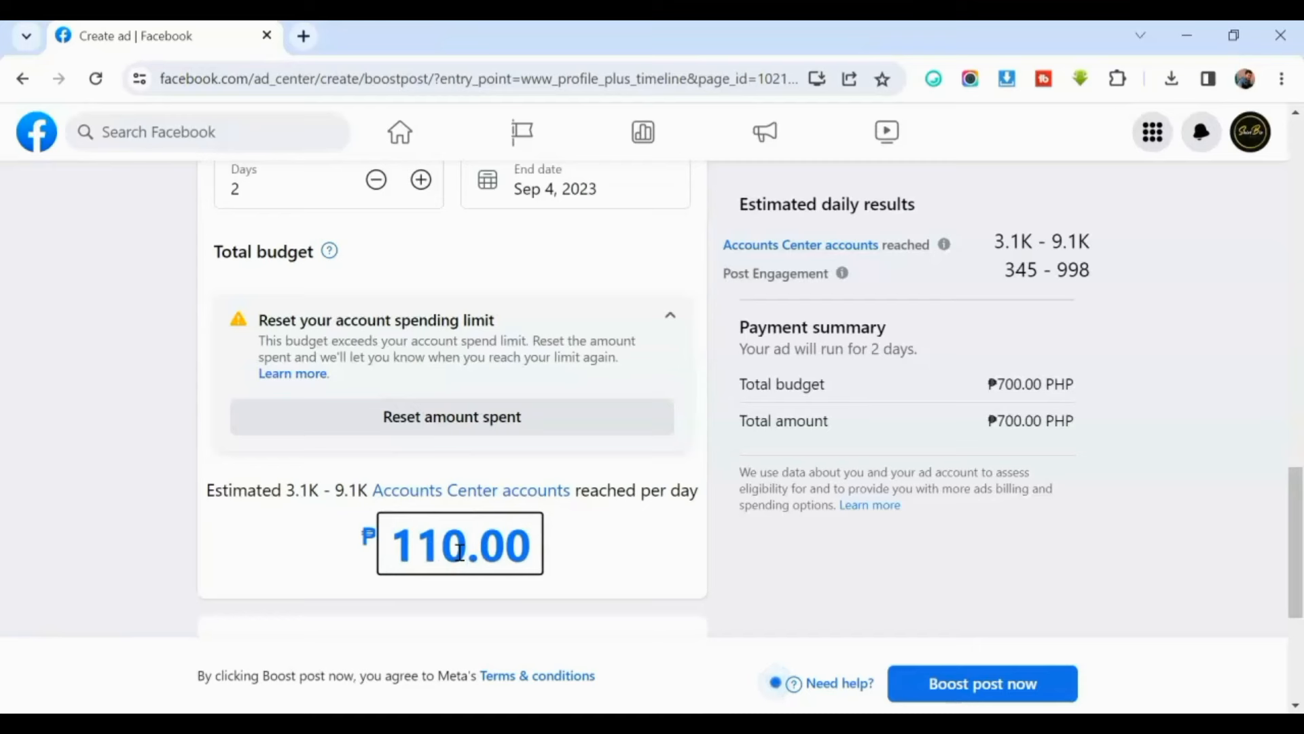
scroll(476, 491, "down", 1)
left_click(591, 446)
- Expand the ad's placements and deselect Instagram, leaving Facebook as the only placement
scroll(598, 477, "down", 2)
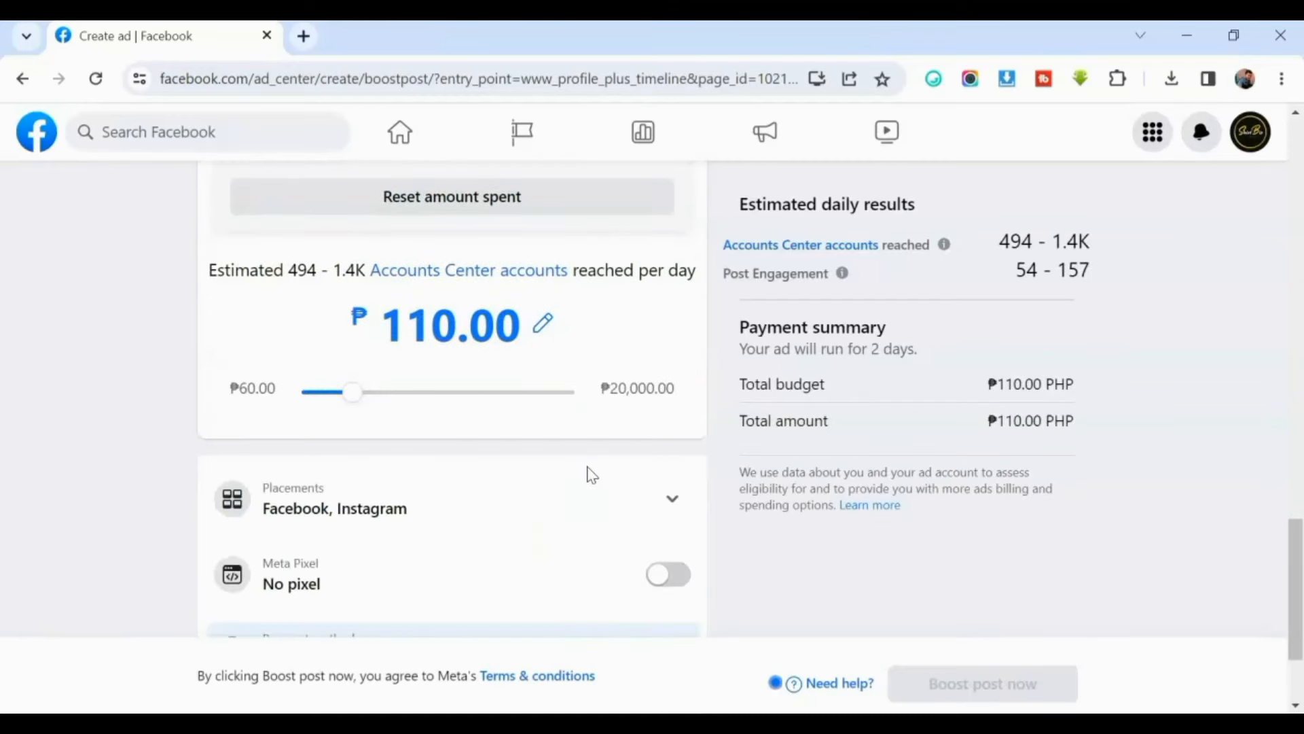
scroll(591, 475, "down", 2)
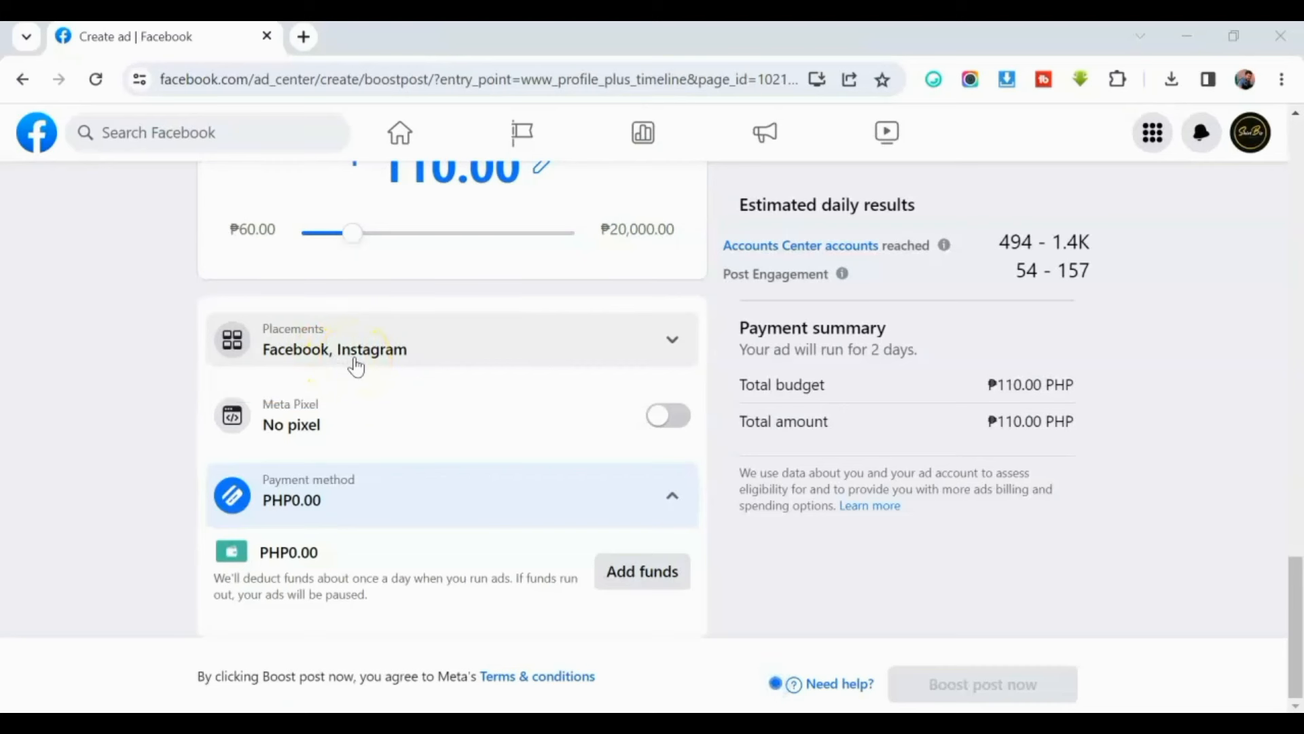
left_click(674, 345)
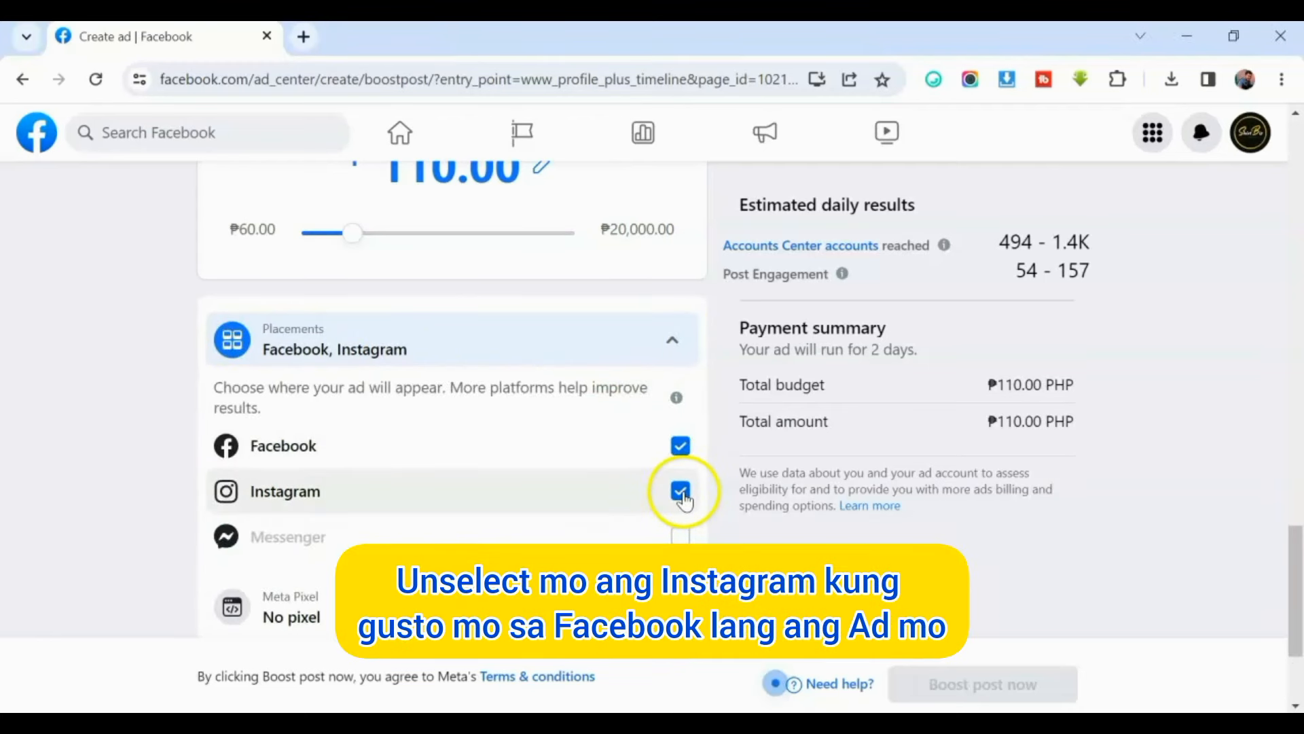
left_click(680, 490)
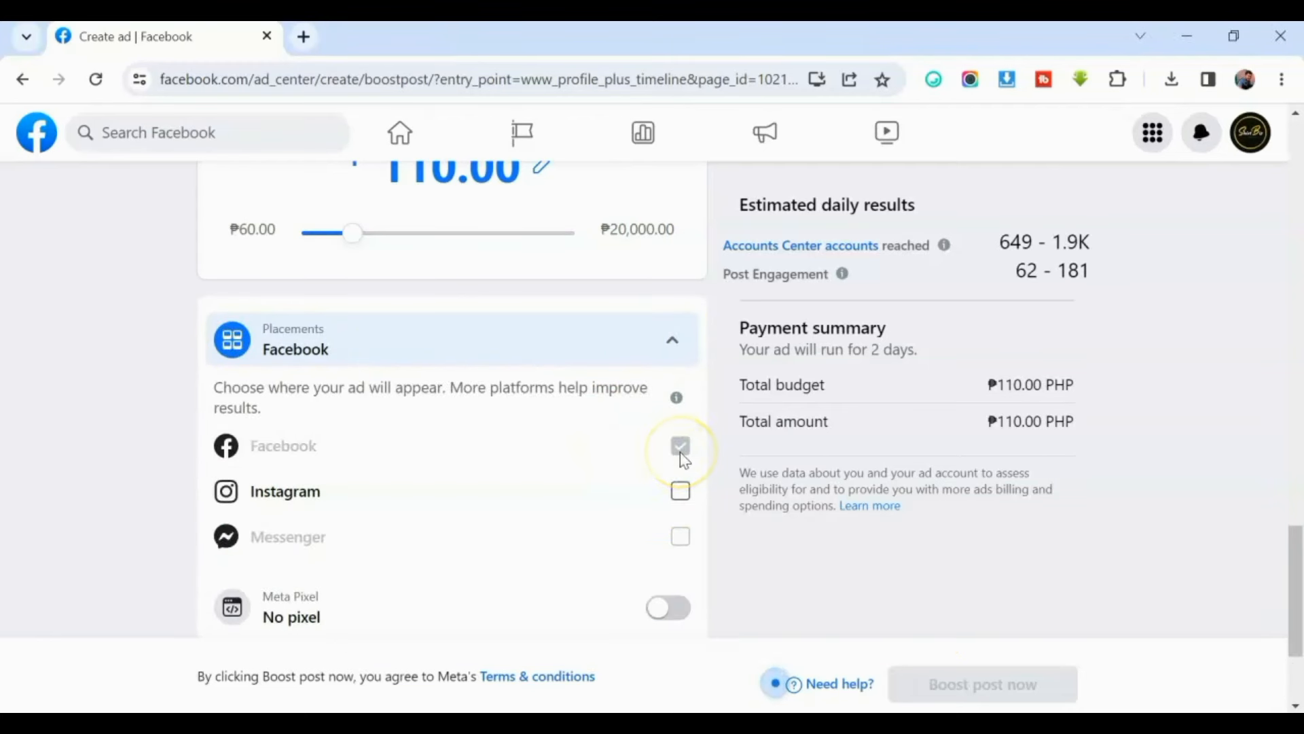
- Examine the duration and the error details under the total budget to check the minimum budget requirement
scroll(457, 425, "up", 2)
scroll(459, 425, "up", 8)
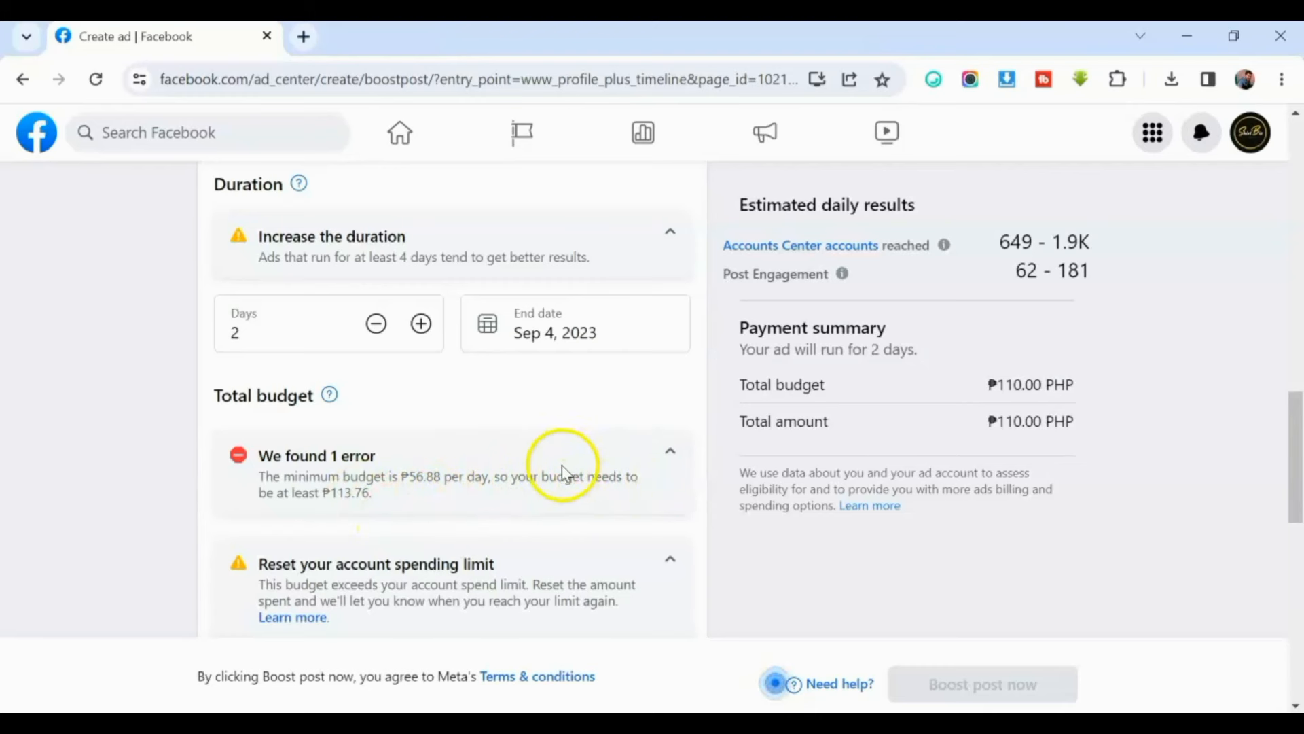
scroll(568, 477, "down", 2)
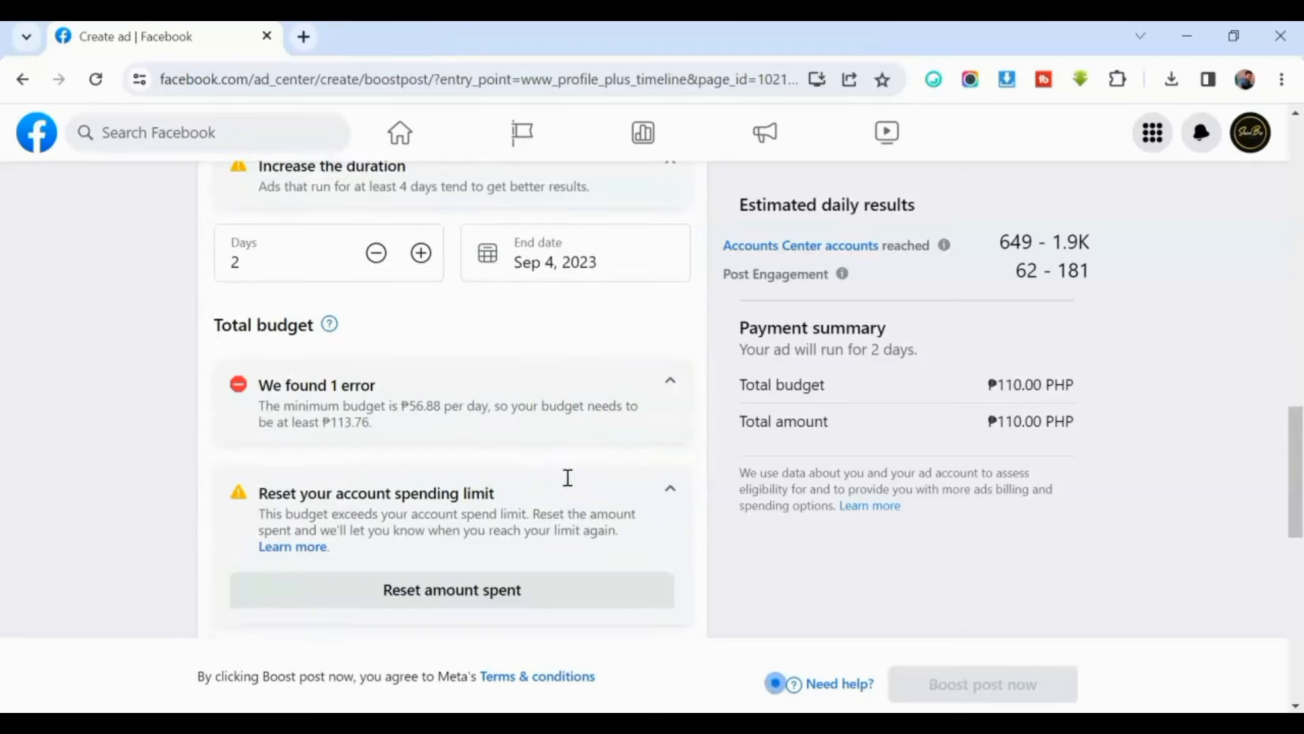
scroll(568, 478, "up", 1)
scroll(568, 479, "down", 1)
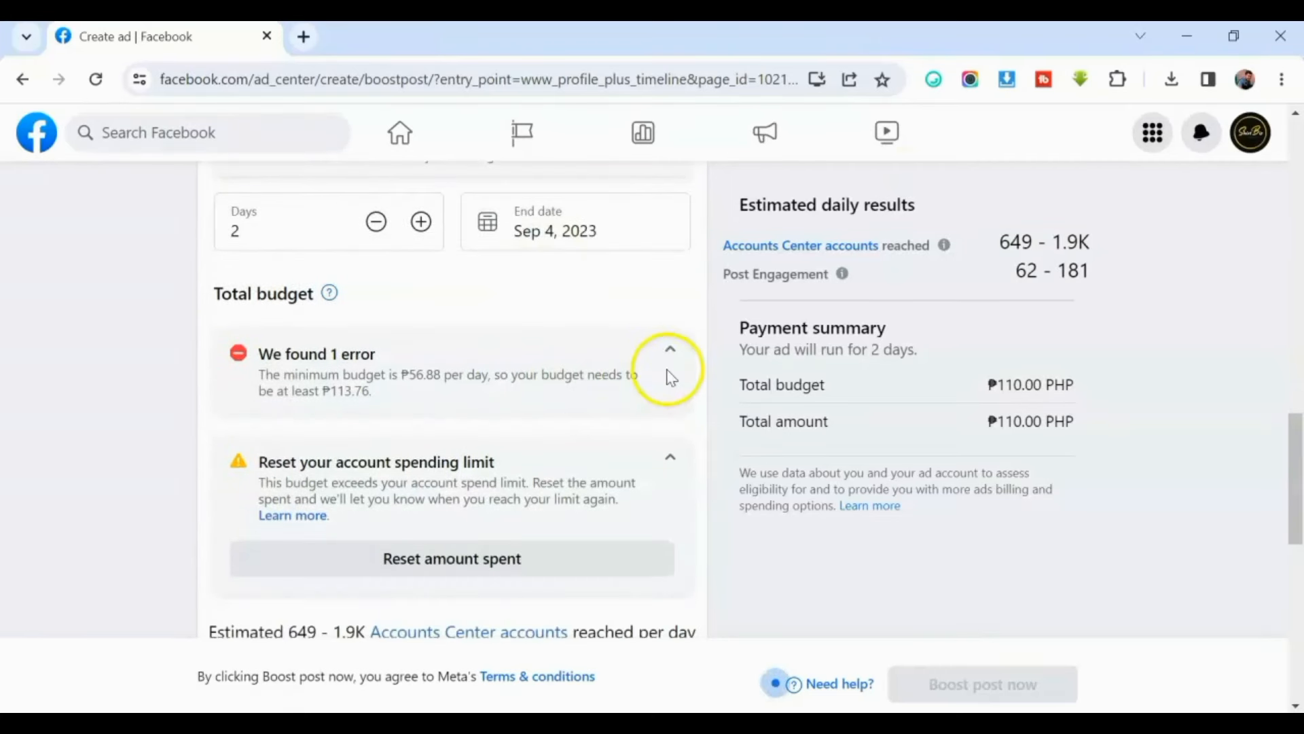
left_click(666, 366)
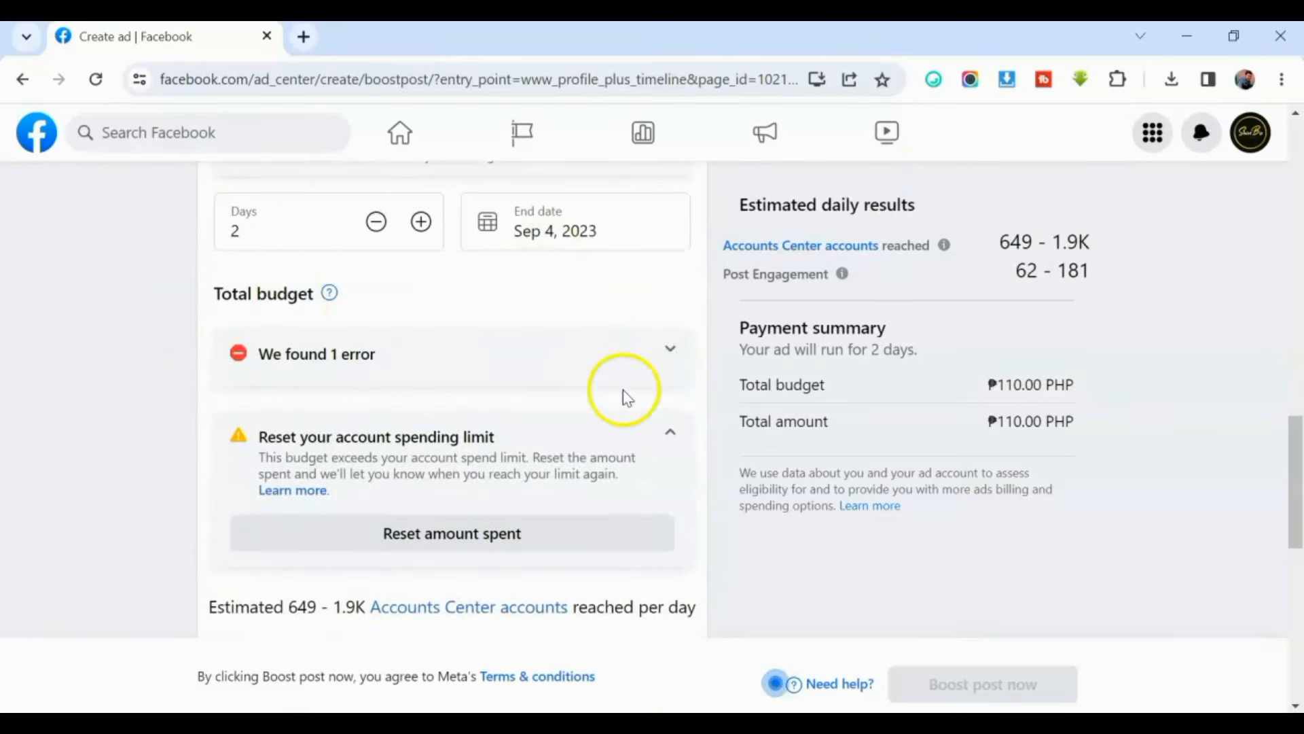
scroll(621, 400, "down", 2)
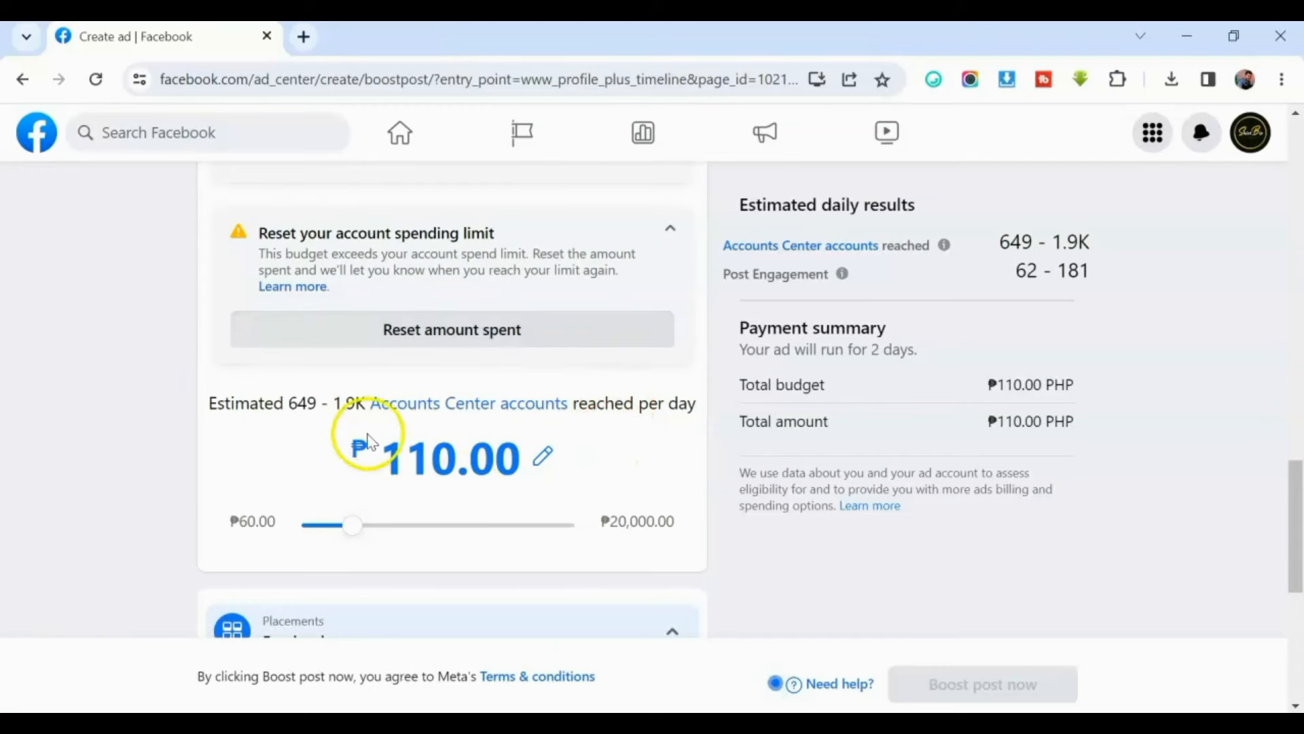
scroll(536, 469, "up", 2)
scroll(446, 487, "up", 1)
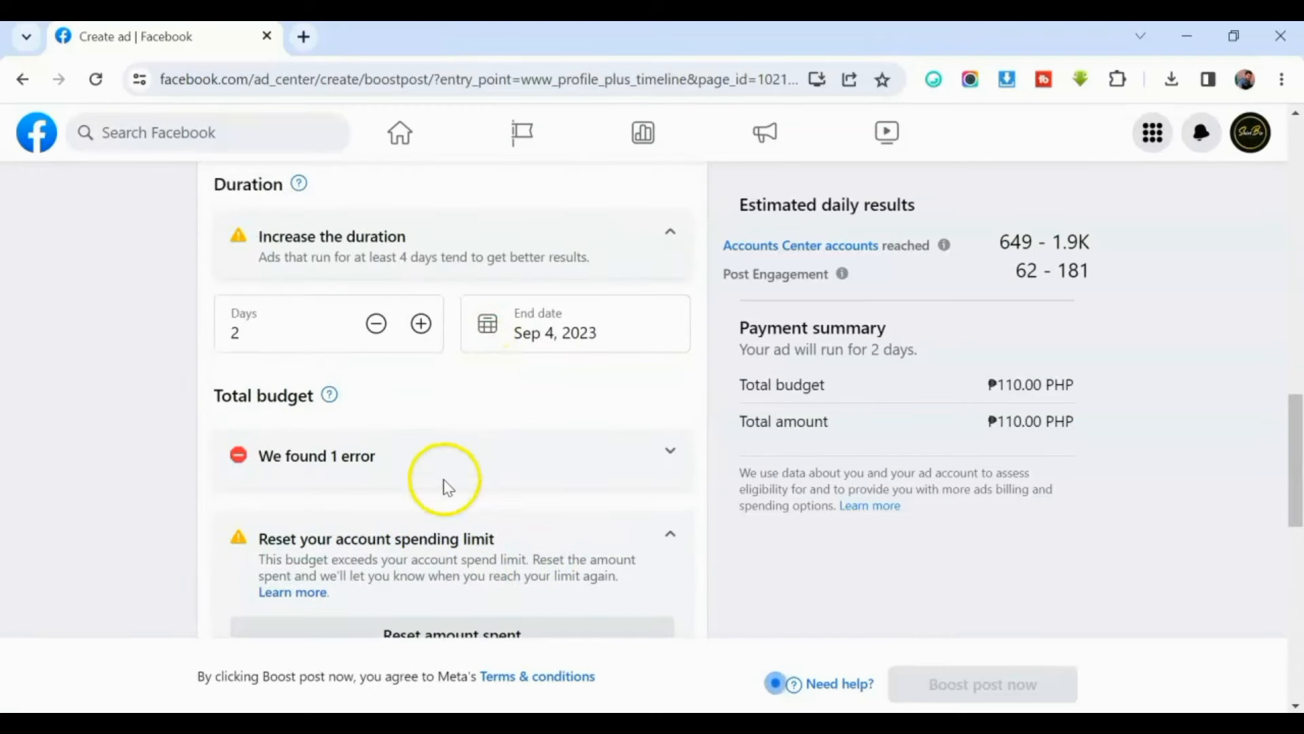
scroll(458, 528, "up", 2)
scroll(431, 486, "down", 4)
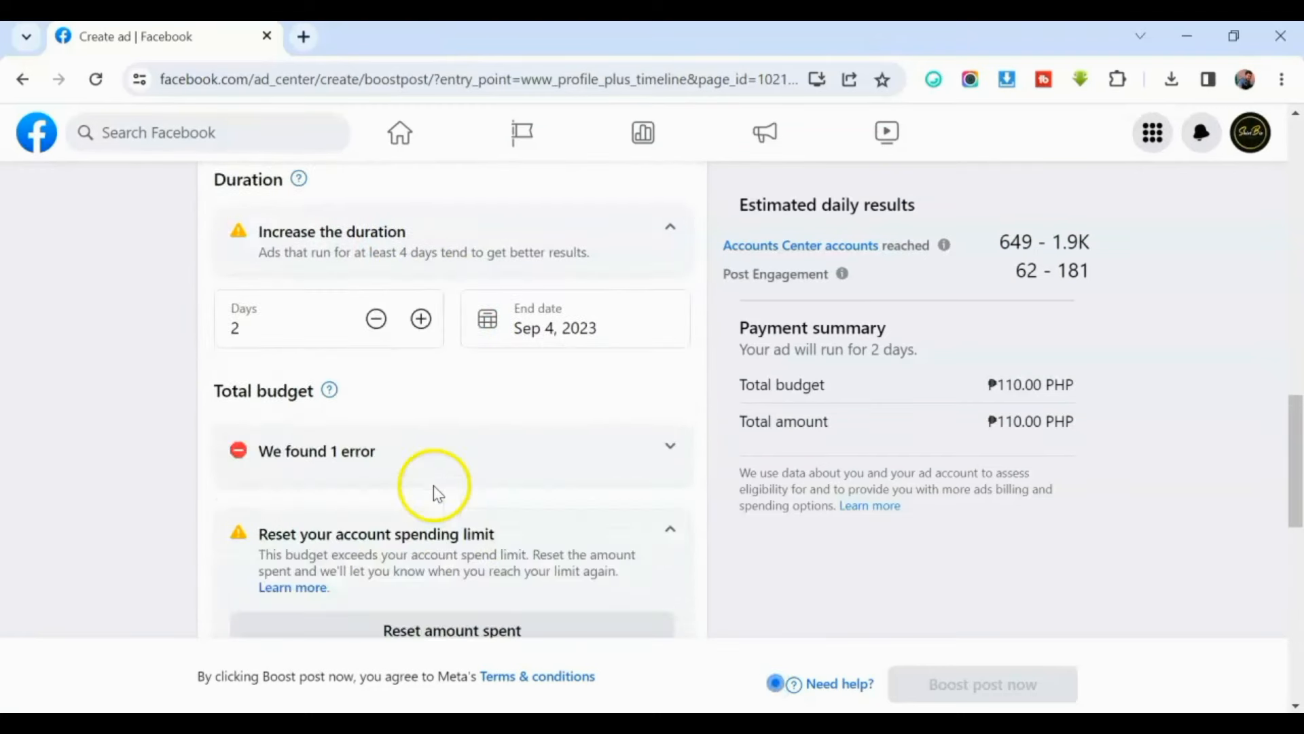
scroll(408, 414, "up", 1)
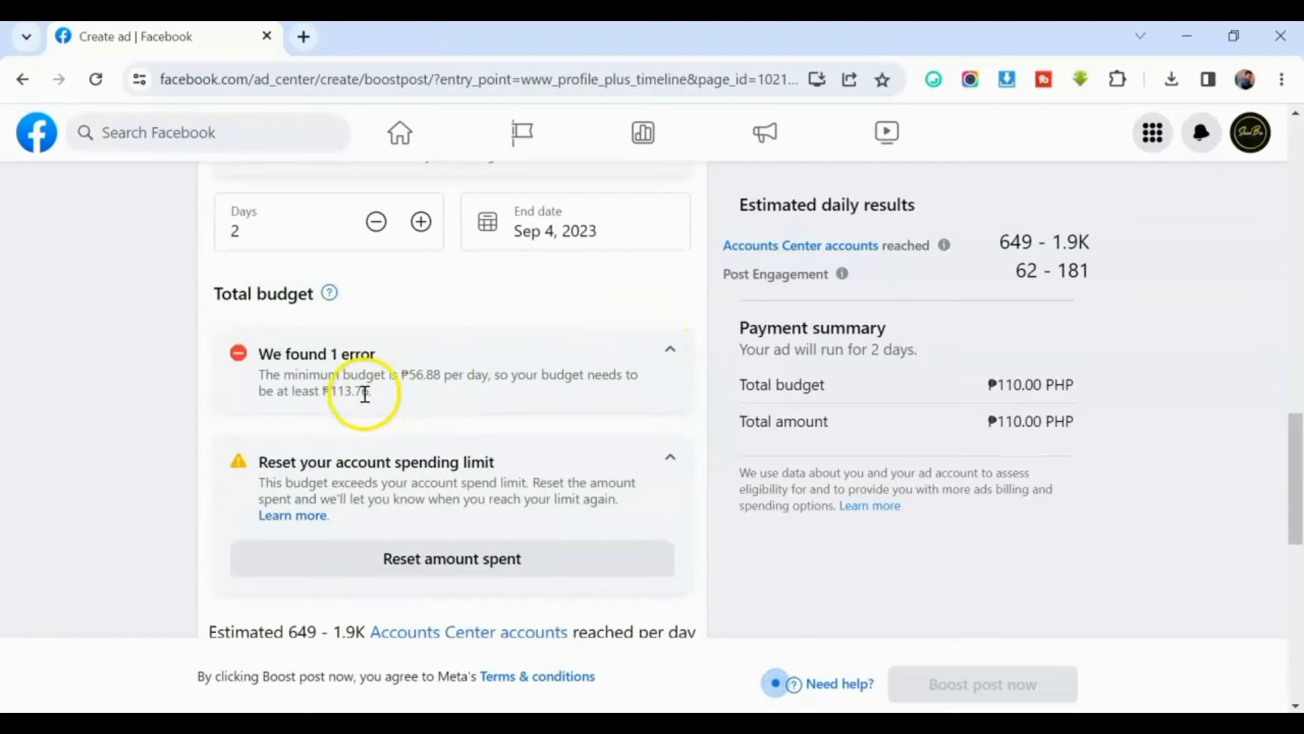
left_click(671, 350)
- Set the ad's total budget to ₱113.76
scroll(670, 367, "down", 2)
scroll(665, 381, "down", 2)
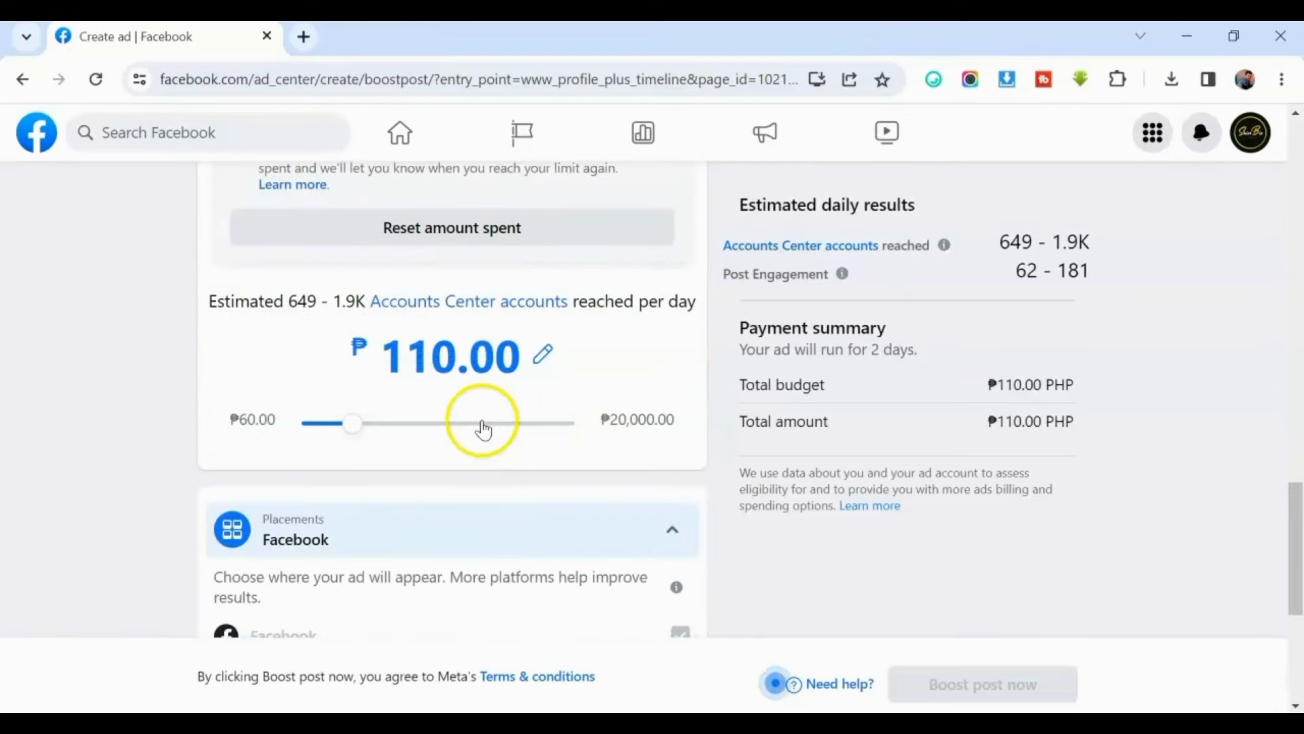
left_click(541, 358)
key("BackSpace")
type("3")
left_click(506, 360)
key("BackSpace")
key("BackSpace")
type("76")
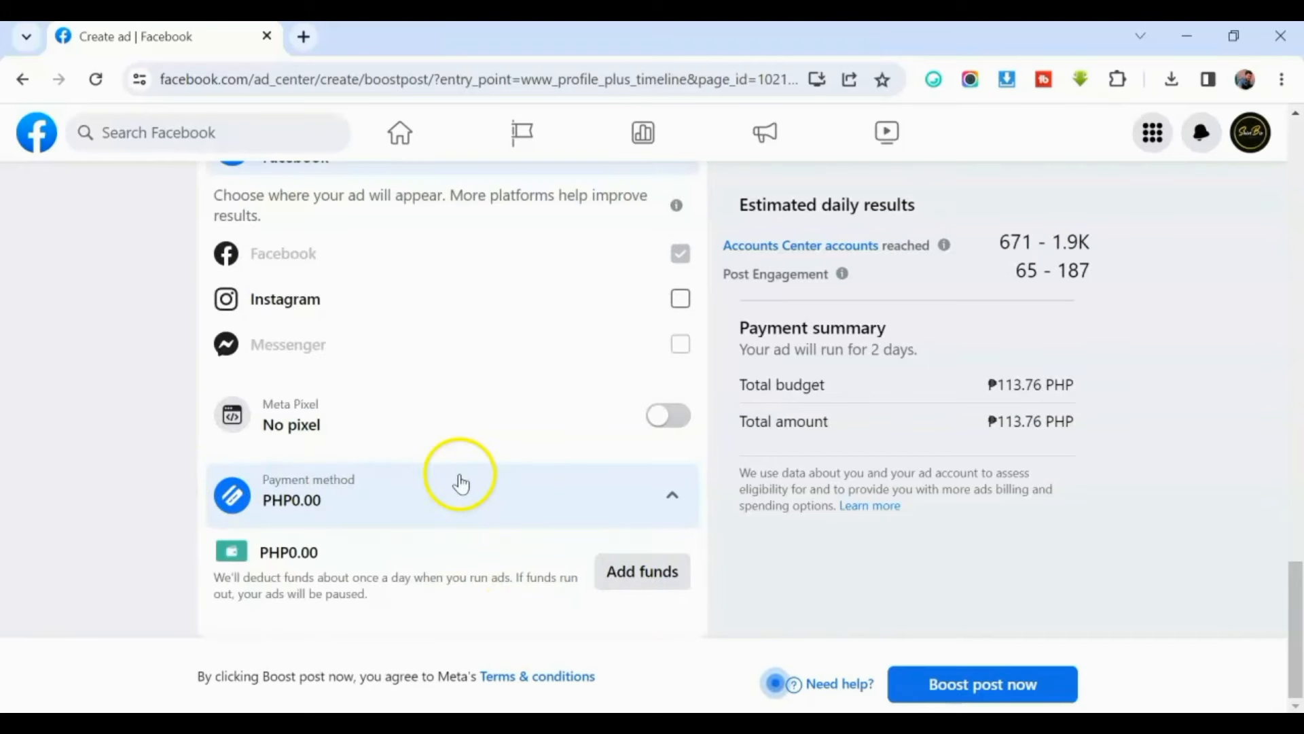
- Open the form for adding funds to the ad's payment method and look over the payment options
scroll(460, 485, "up", 1)
scroll(457, 486, "up", 5)
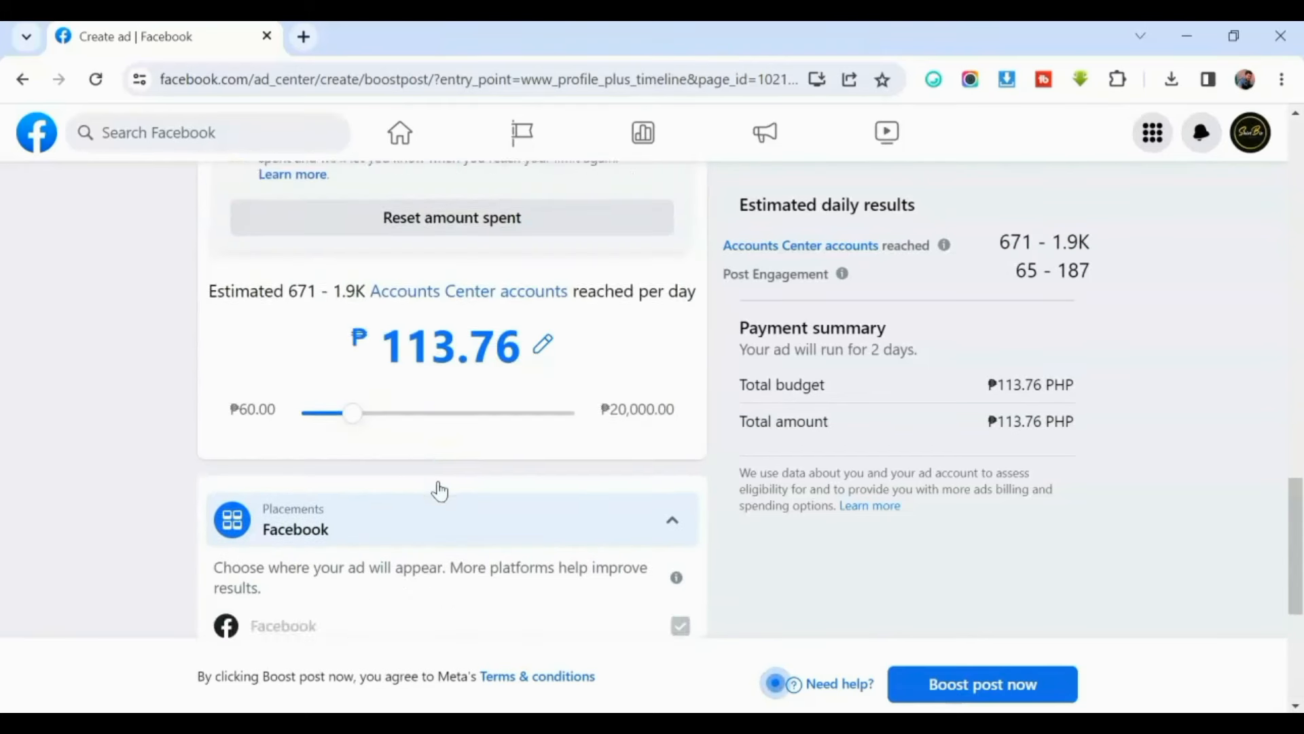
scroll(439, 489, "down", 5)
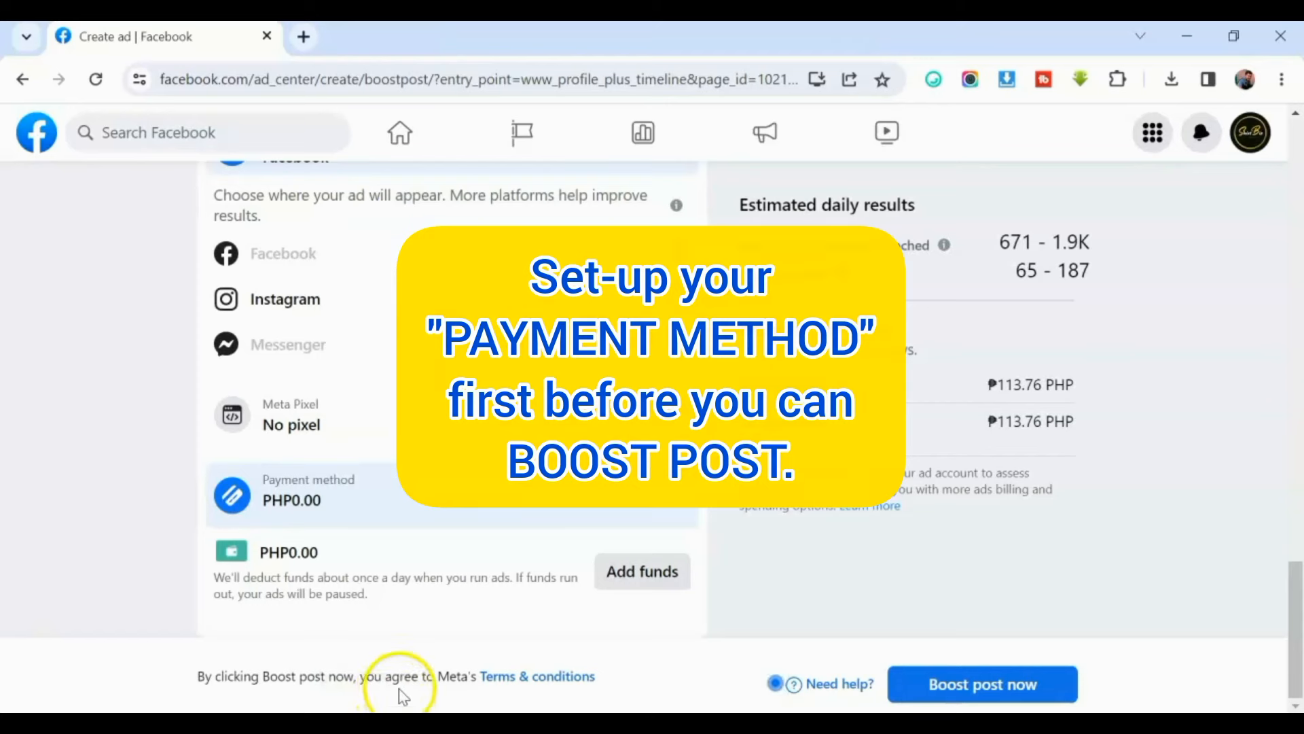
left_click(631, 575)
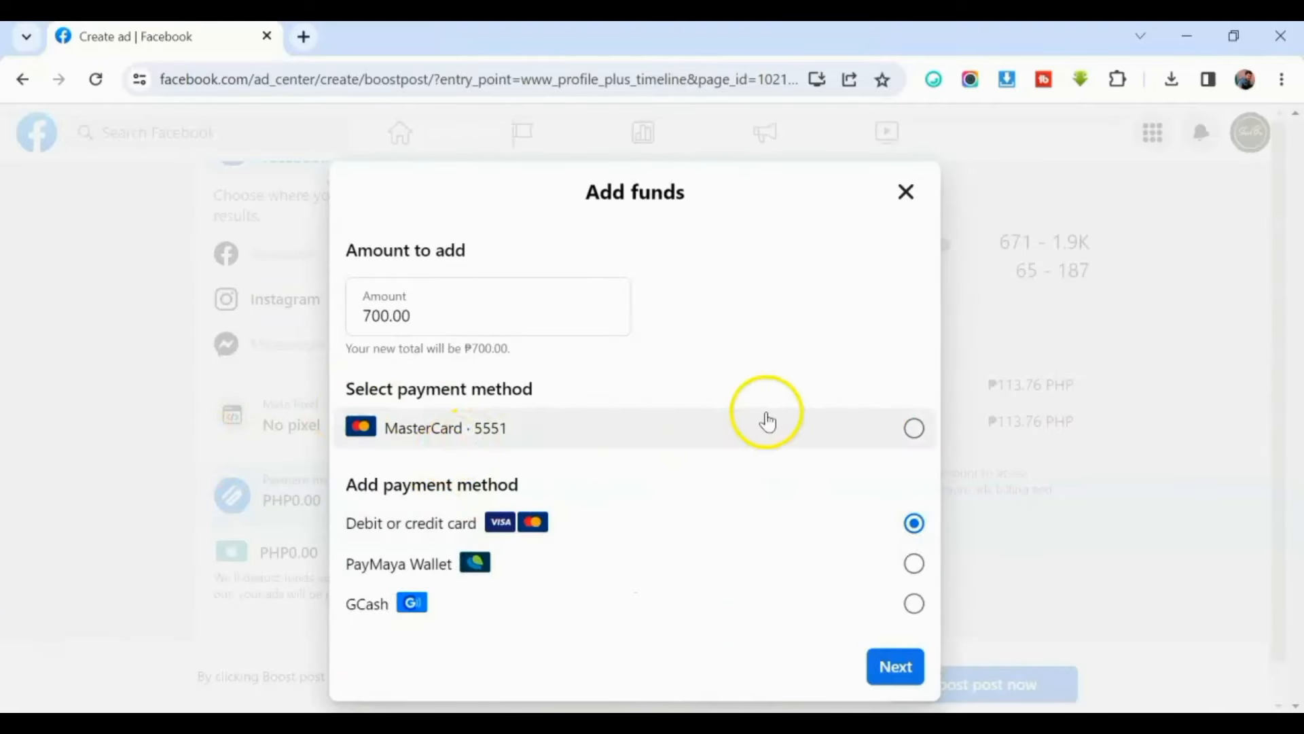
left_click(730, 426)
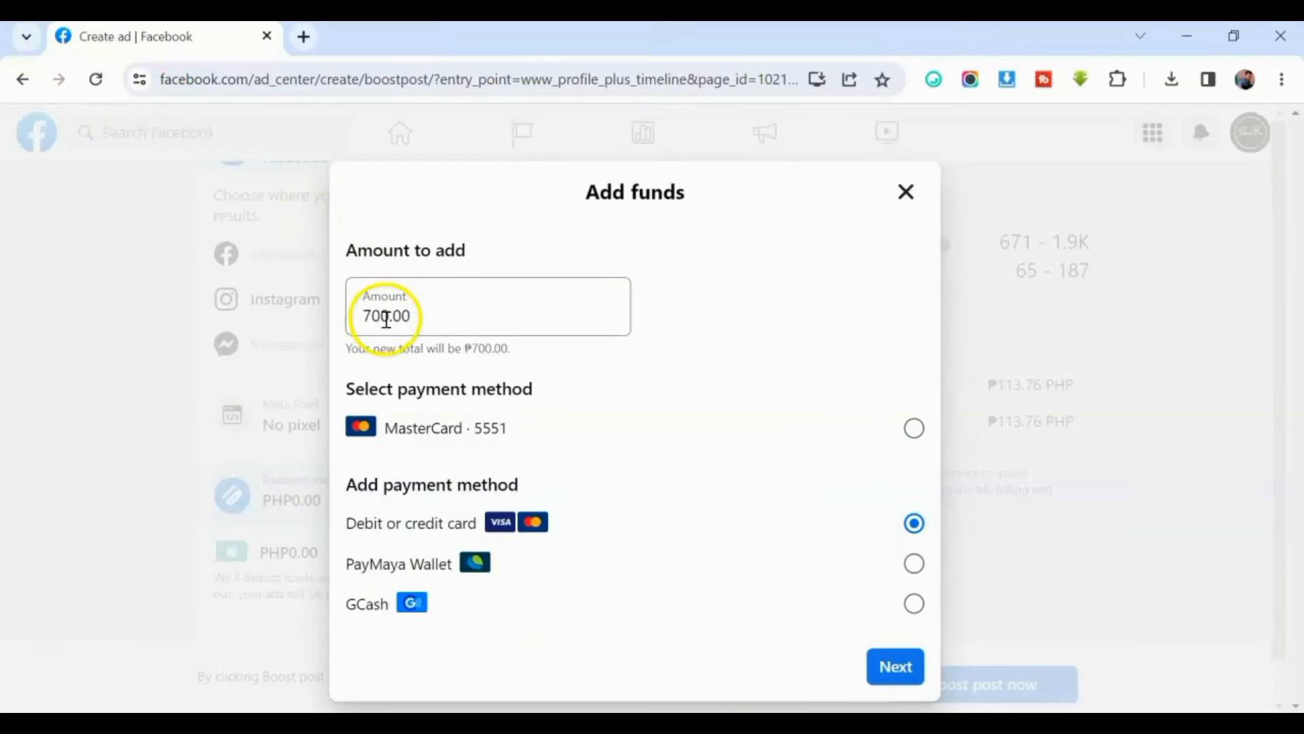
- Try adding ₱113.76 in funds by debit or credit card, and close the form without completing the payment
left_click(387, 318)
key("BackSpace")
key("BackSpace")
key("BackSpace")
key("BackSpace")
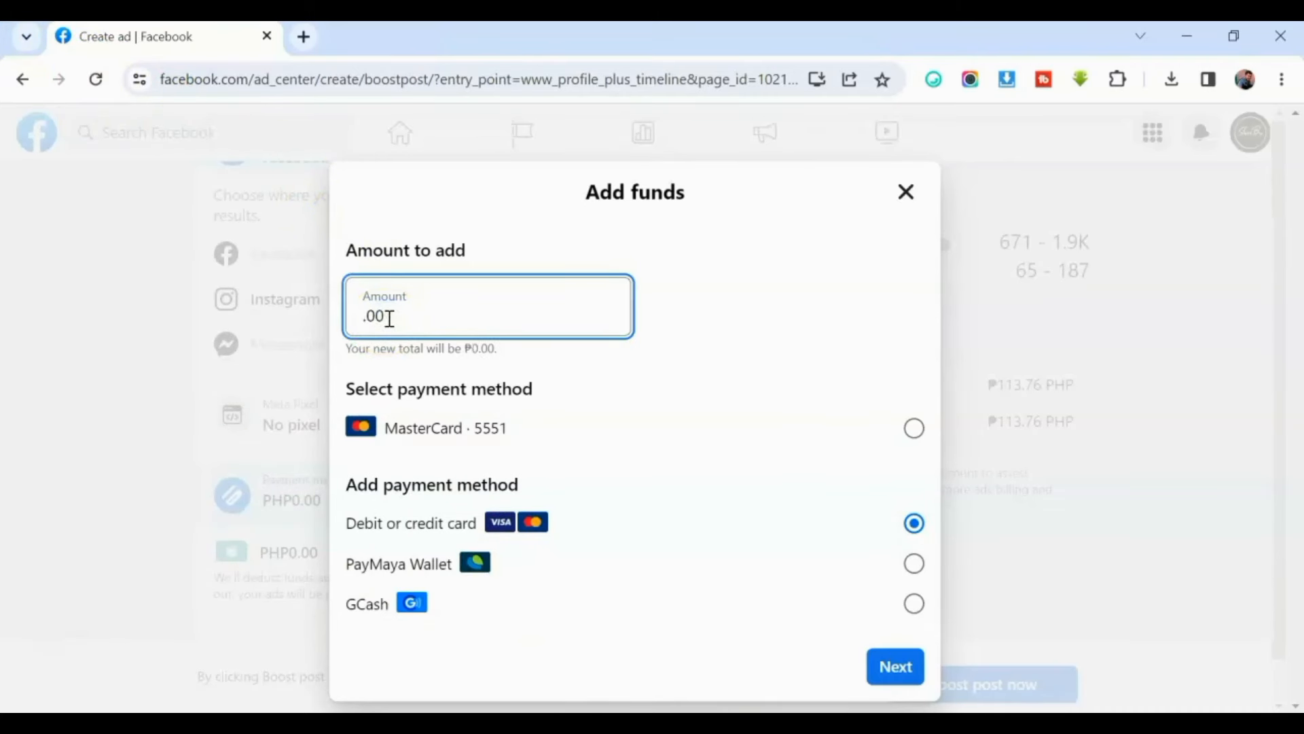
type("113.")
key("Delete")
key("Delete")
type("76")
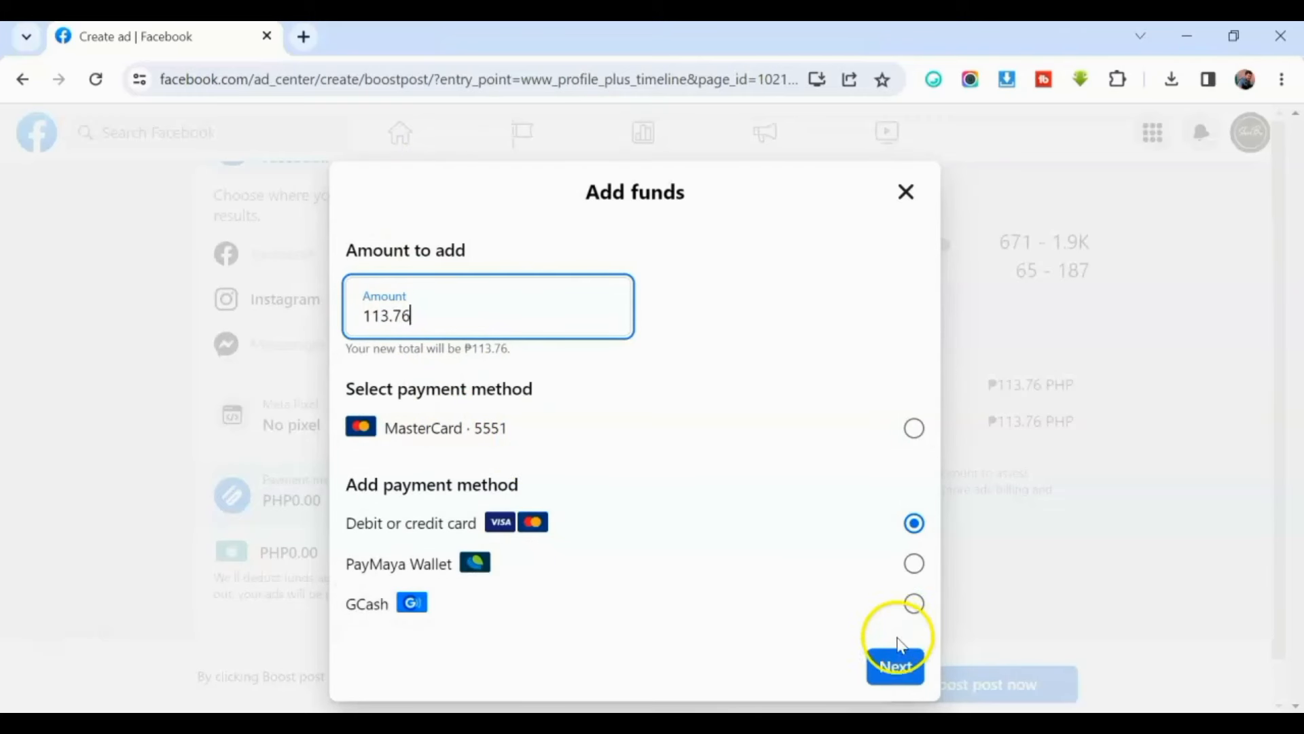
left_click(905, 664)
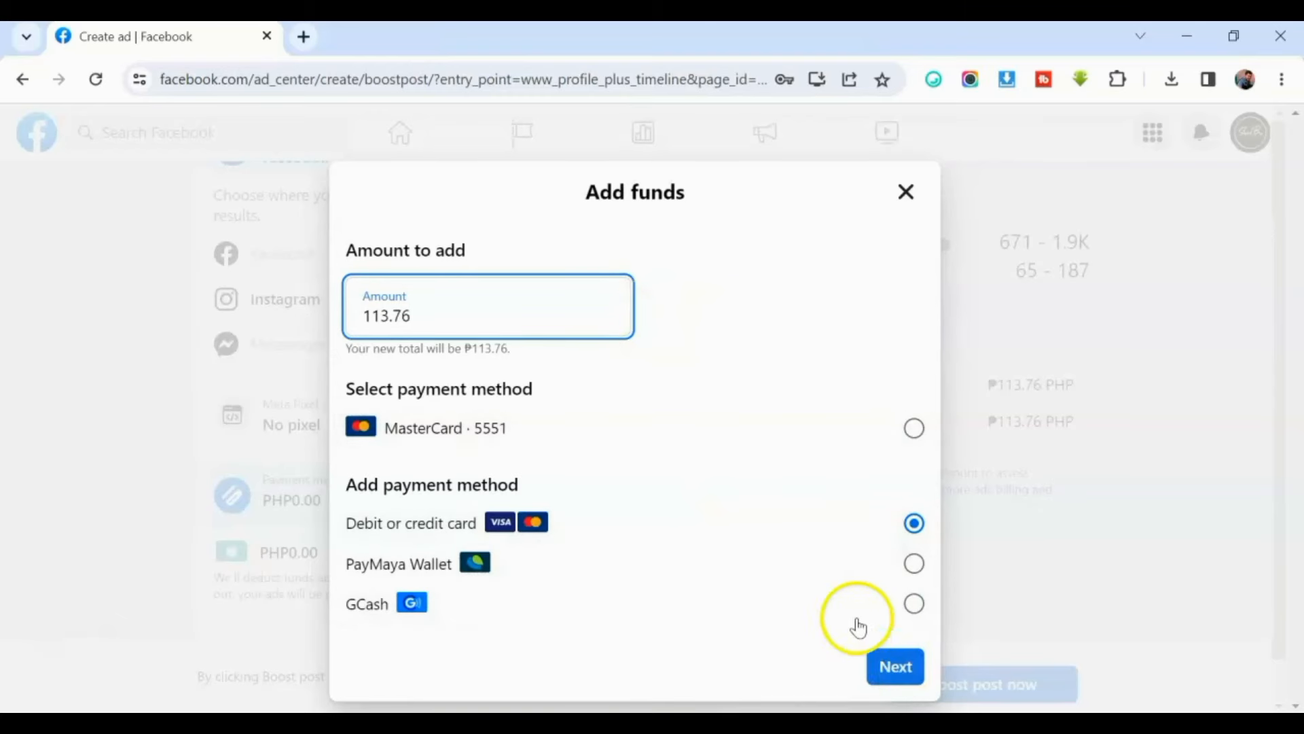
left_click(906, 192)
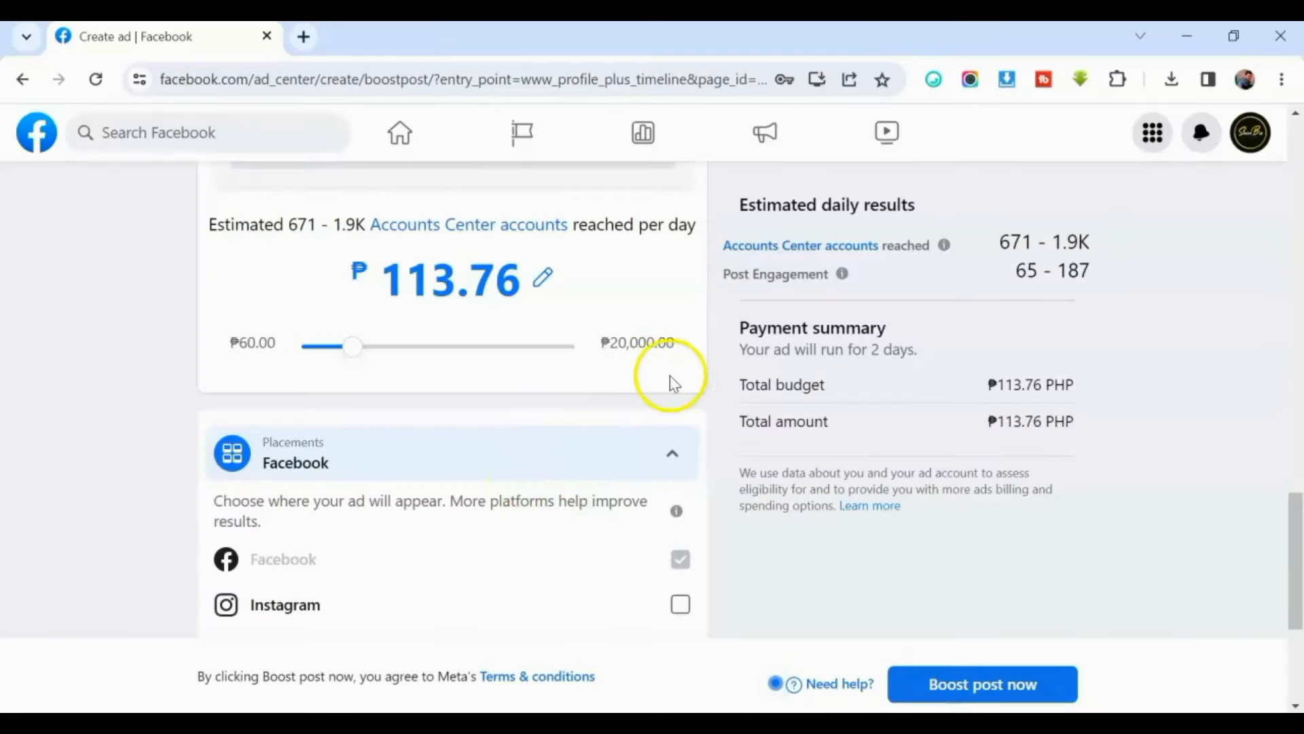
scroll(780, 328, "up", 2)
scroll(774, 285, "down", 6)
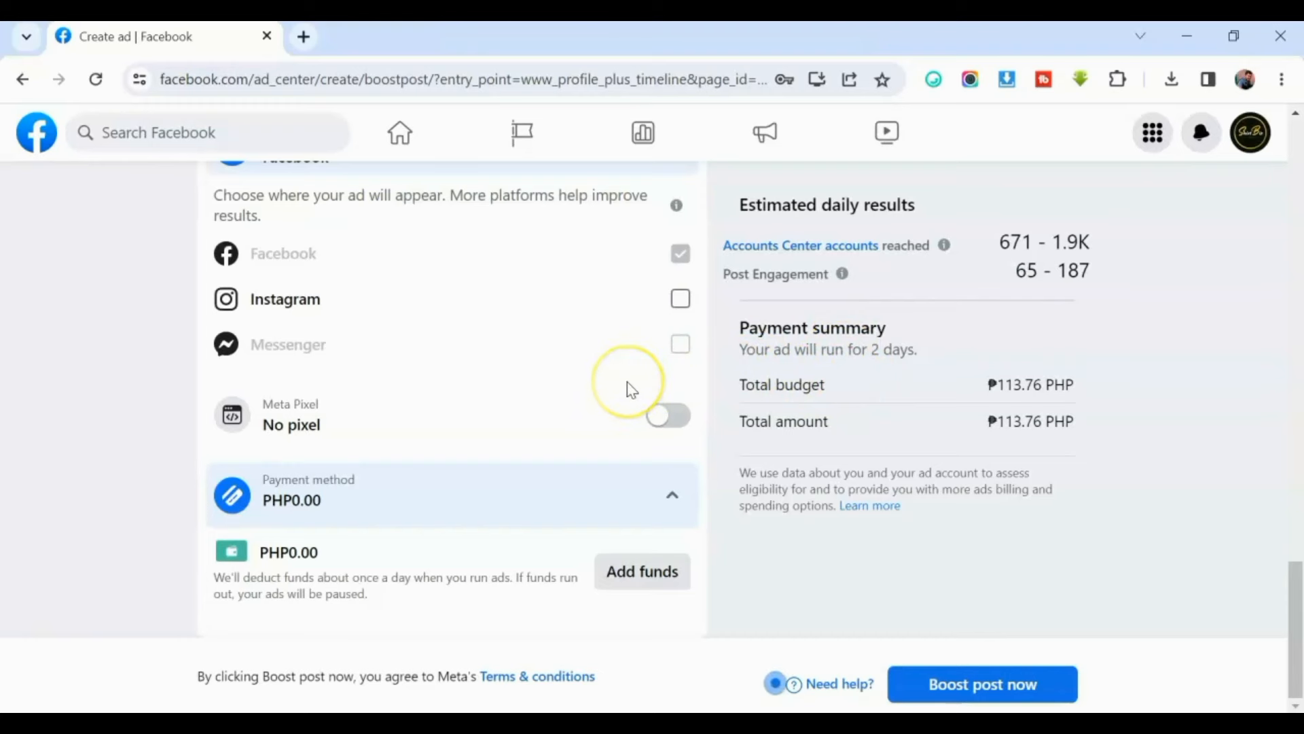
scroll(626, 387, "up", 2)
scroll(629, 398, "down", 2)
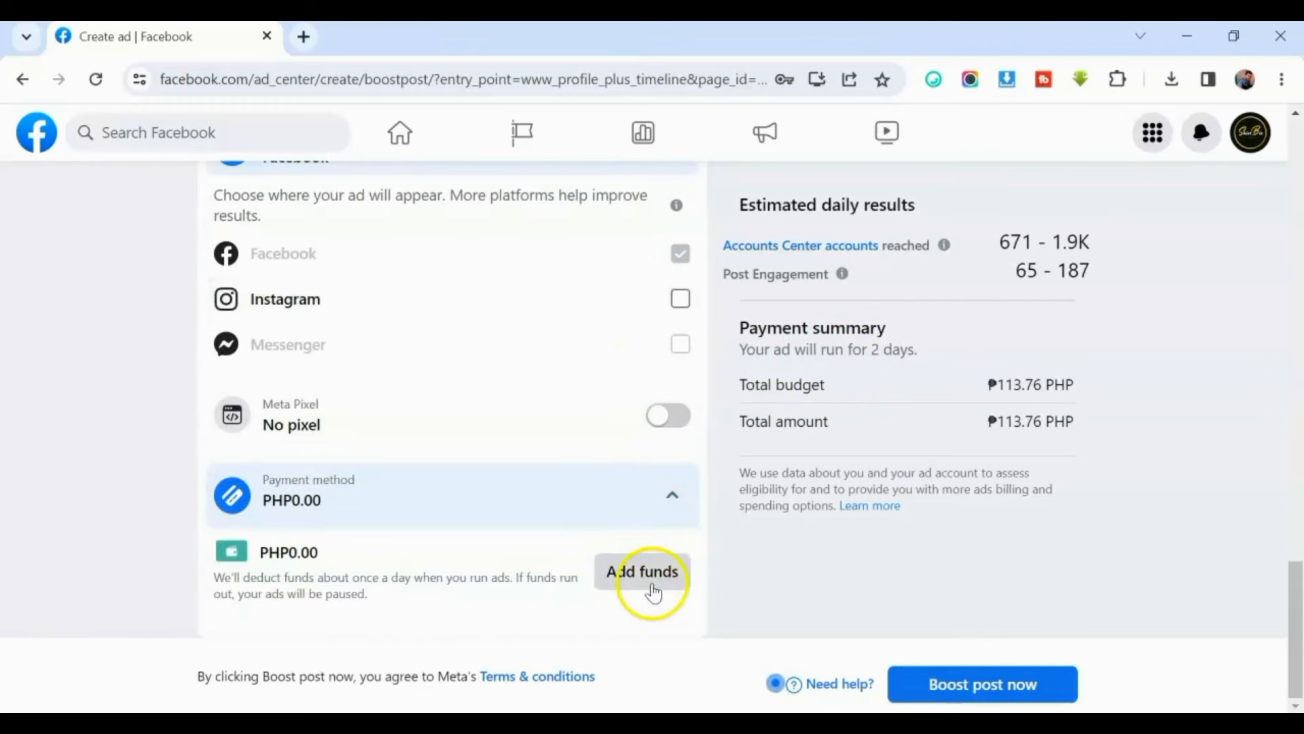